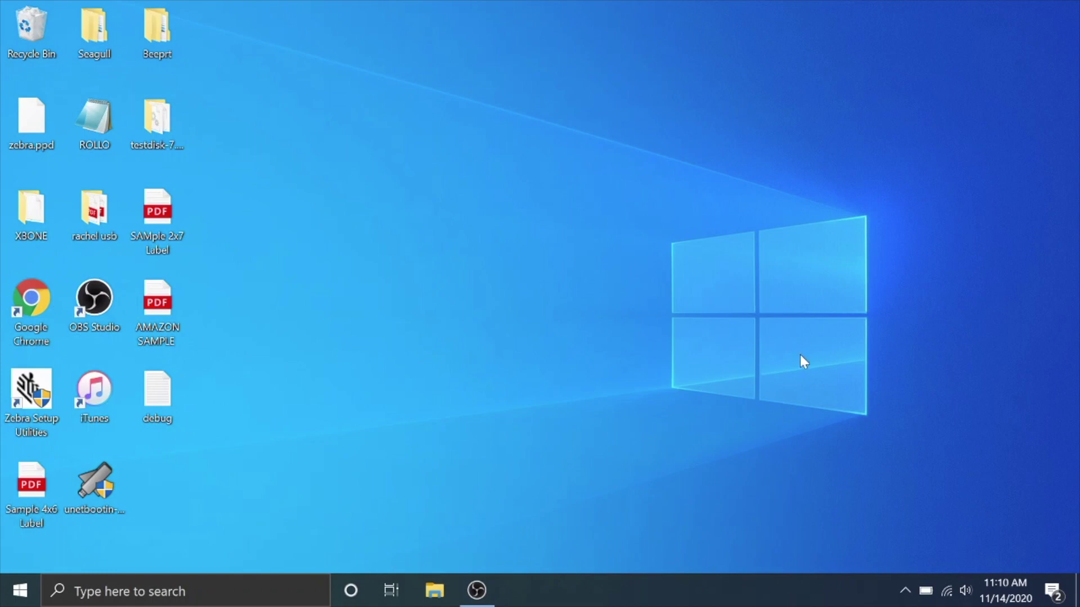
# - Confirm the Wi-Fi connection from the taskbar, then launch Google Chrome to Brother Solutions Center
pyautogui.click(941, 592)
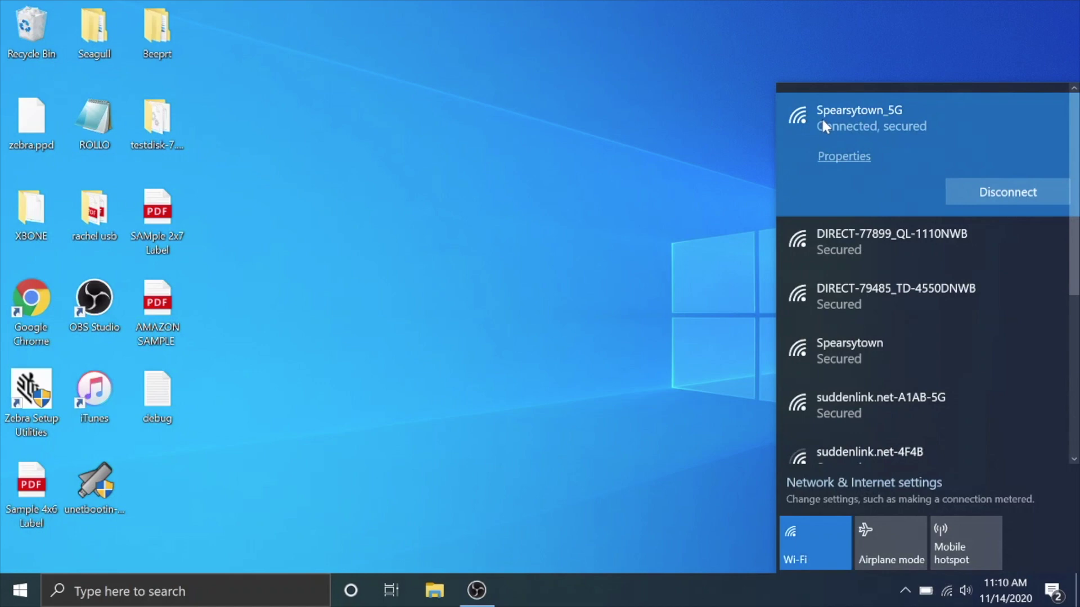
pyautogui.click(594, 195)
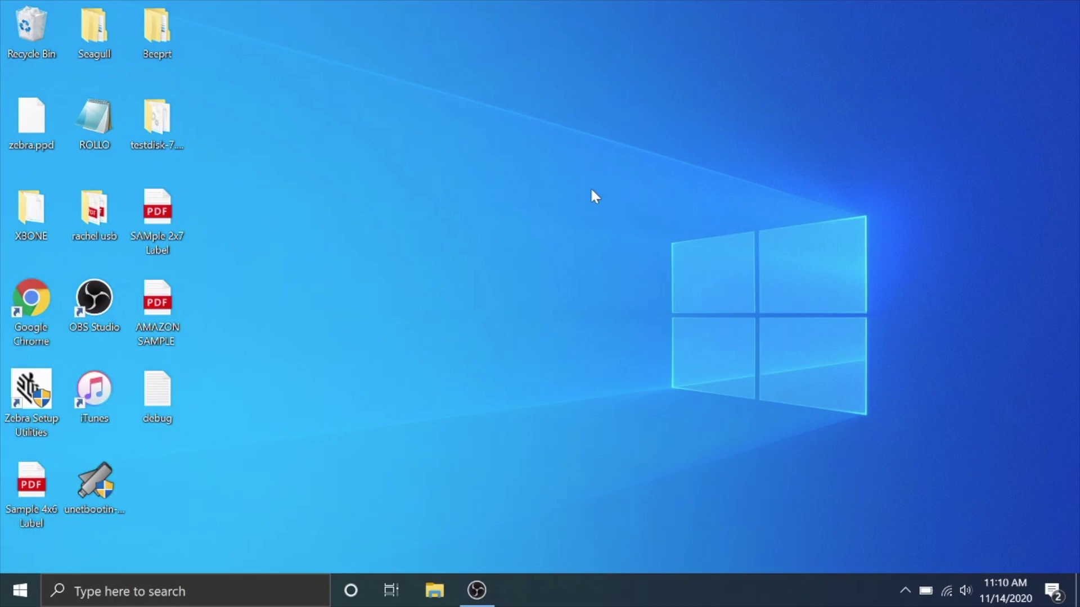
pyautogui.doubleClick(29, 311)
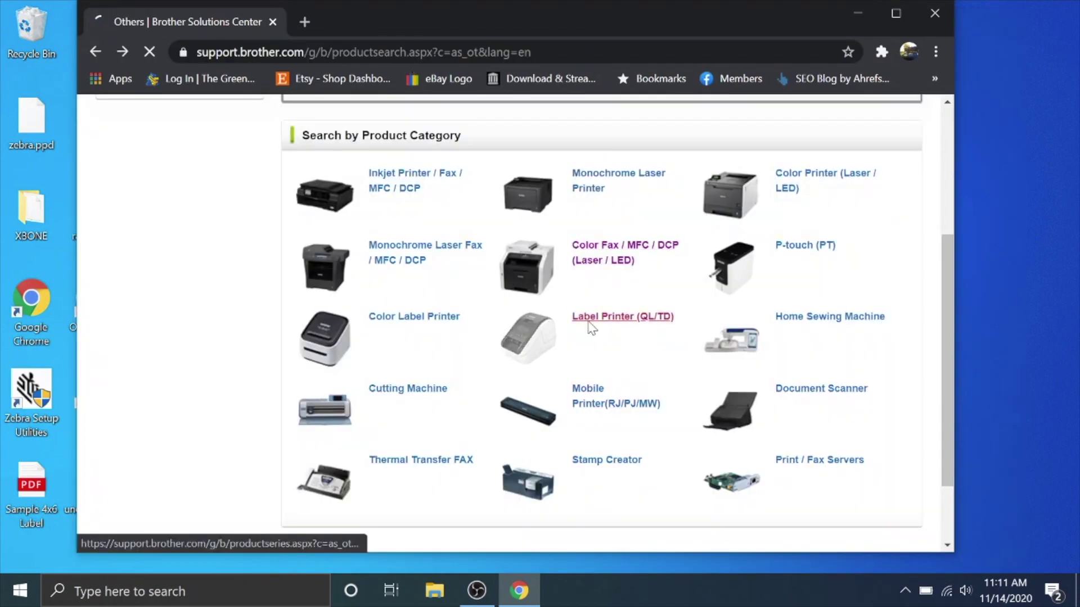
# - Go through Label Printer (QL/TD) > TD-4D series > TD-4550DNWB to its Downloads page
pyautogui.click(595, 321)
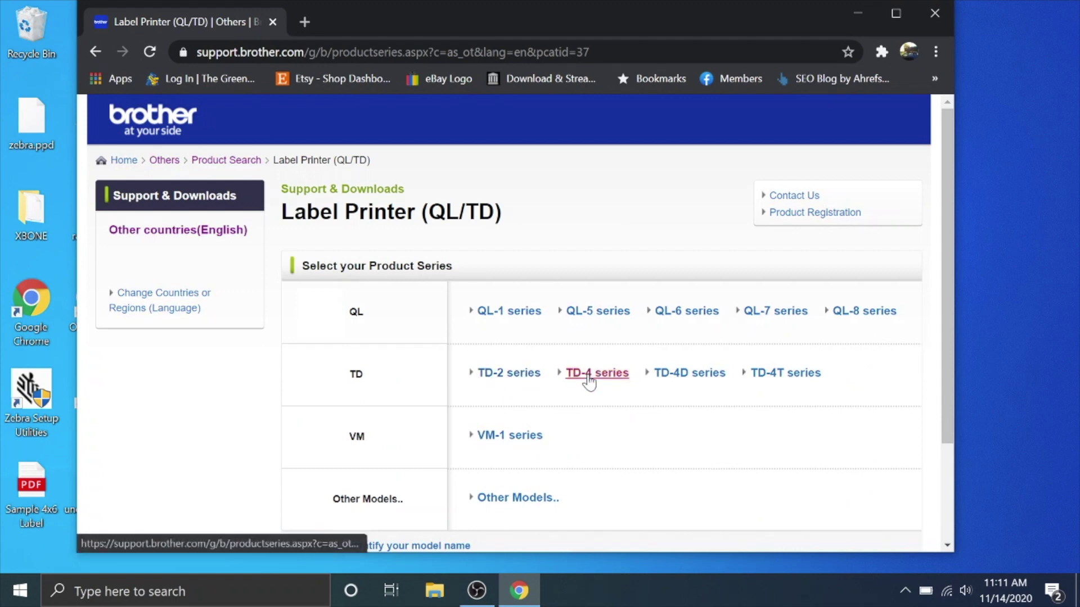
pyautogui.click(682, 376)
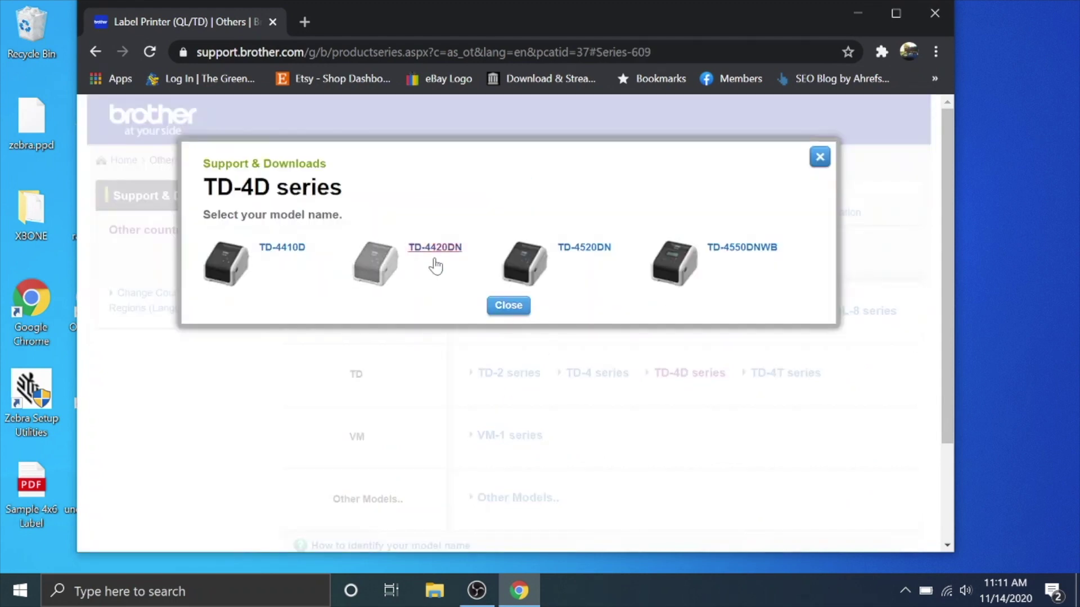
pyautogui.click(737, 248)
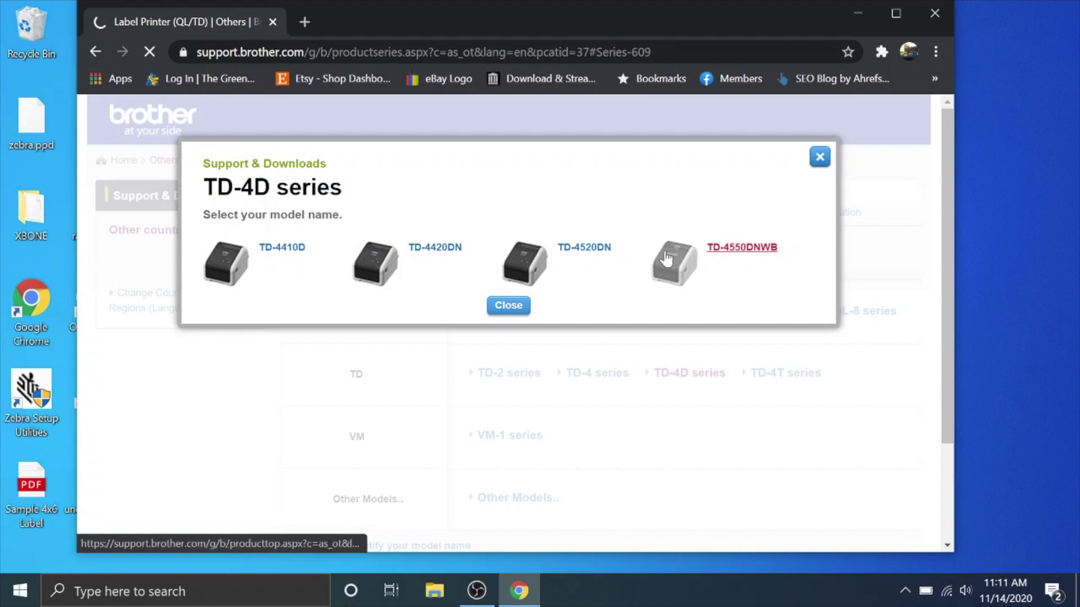
pyautogui.click(347, 260)
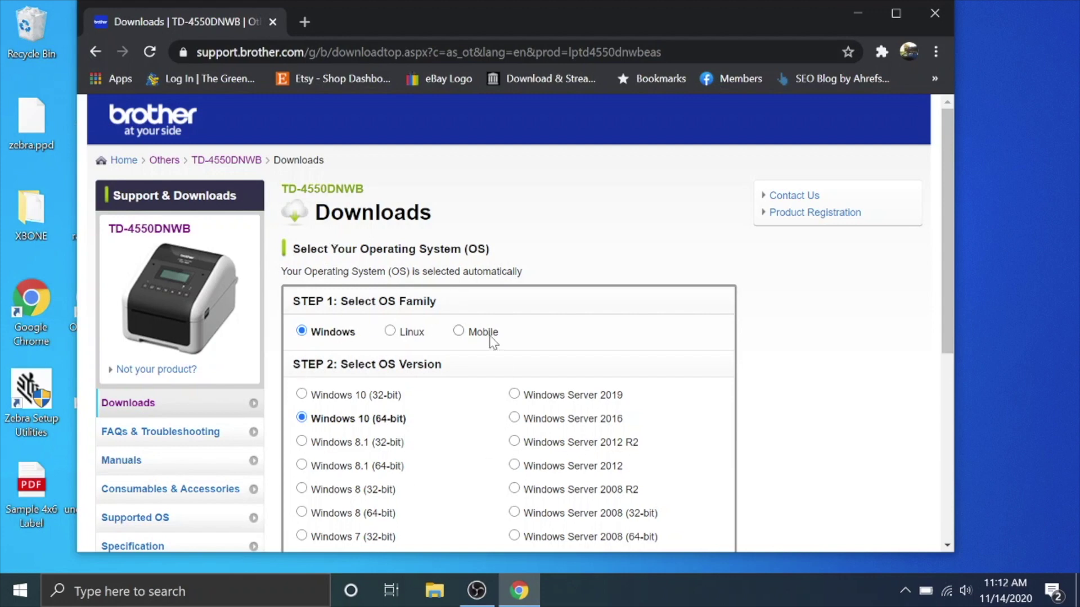
pyautogui.scroll(-1, 490, 340)
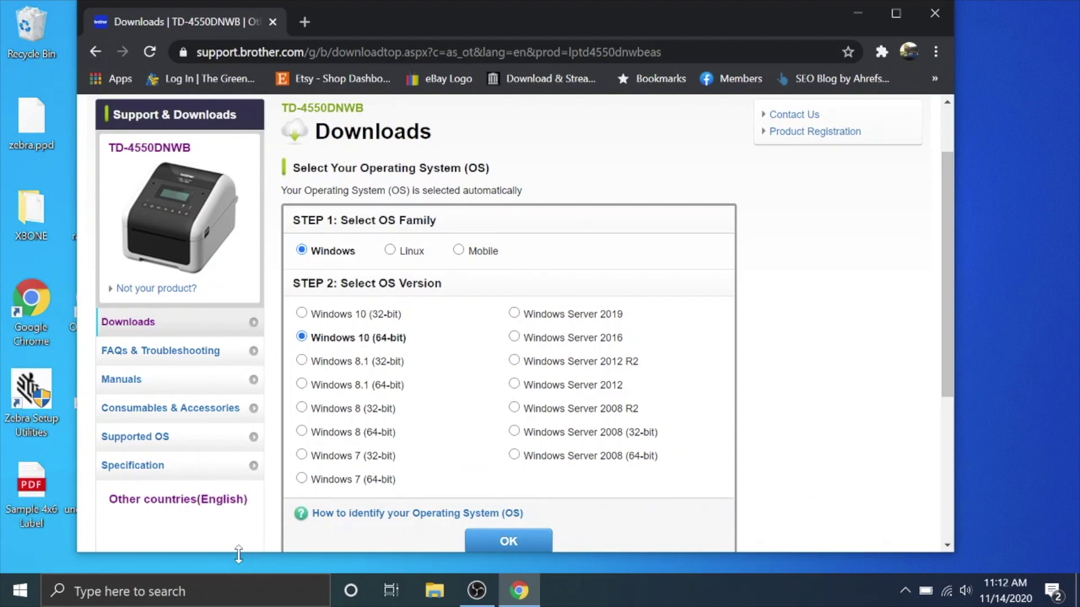
# - Check This PC's Properties shows 64-bit Windows 10 Home, then submit Windows 10 (64-bit)
pyautogui.click(205, 598)
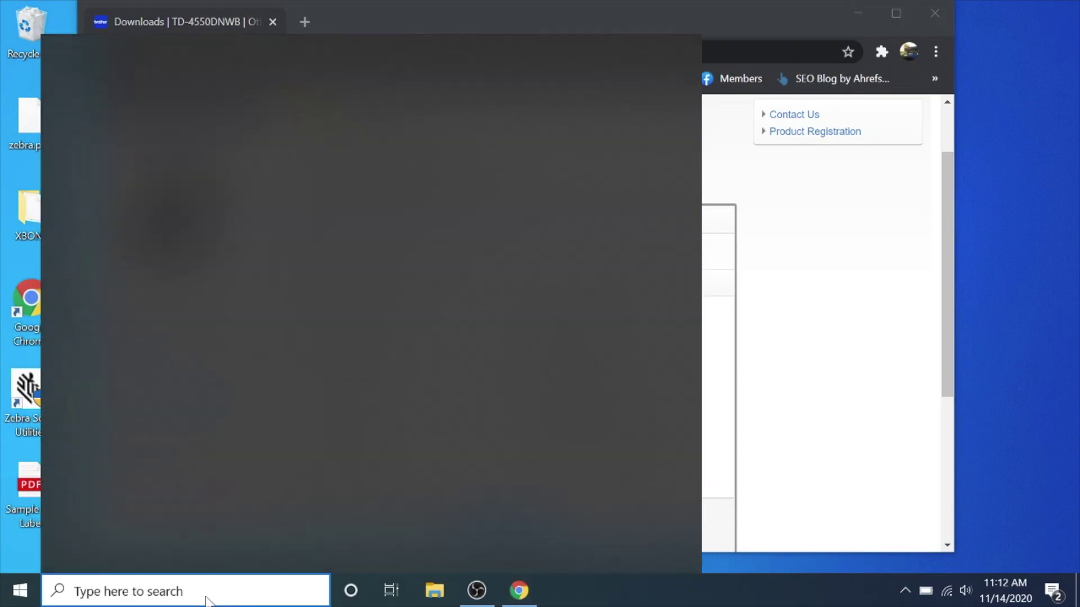
pyautogui.write('this')
pyautogui.press('Return')
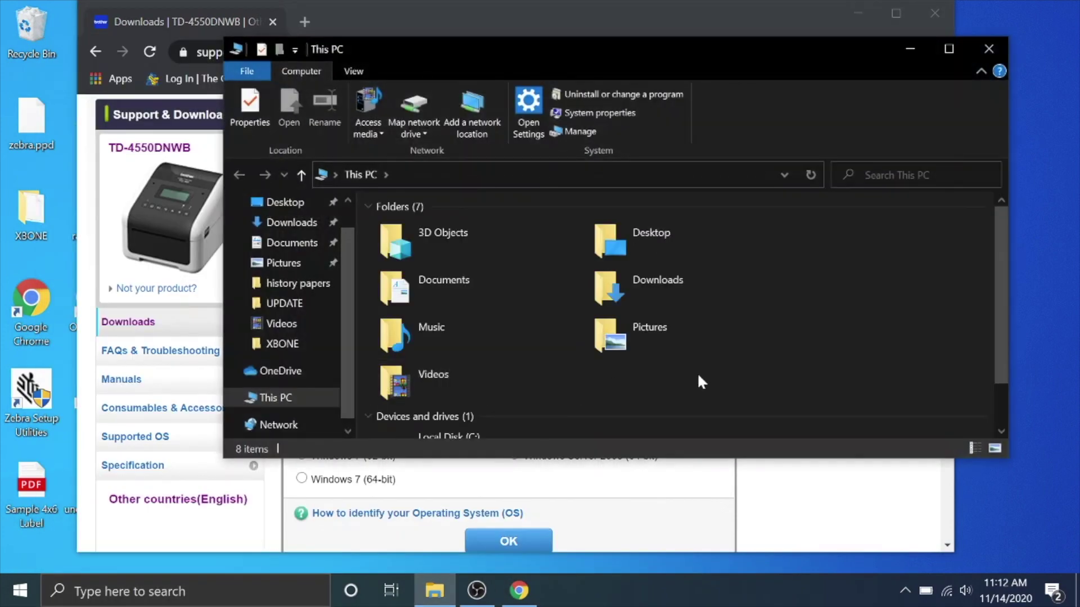
pyautogui.rightClick(698, 375)
pyautogui.click(807, 333)
pyautogui.rightClick(807, 300)
pyautogui.click(843, 458)
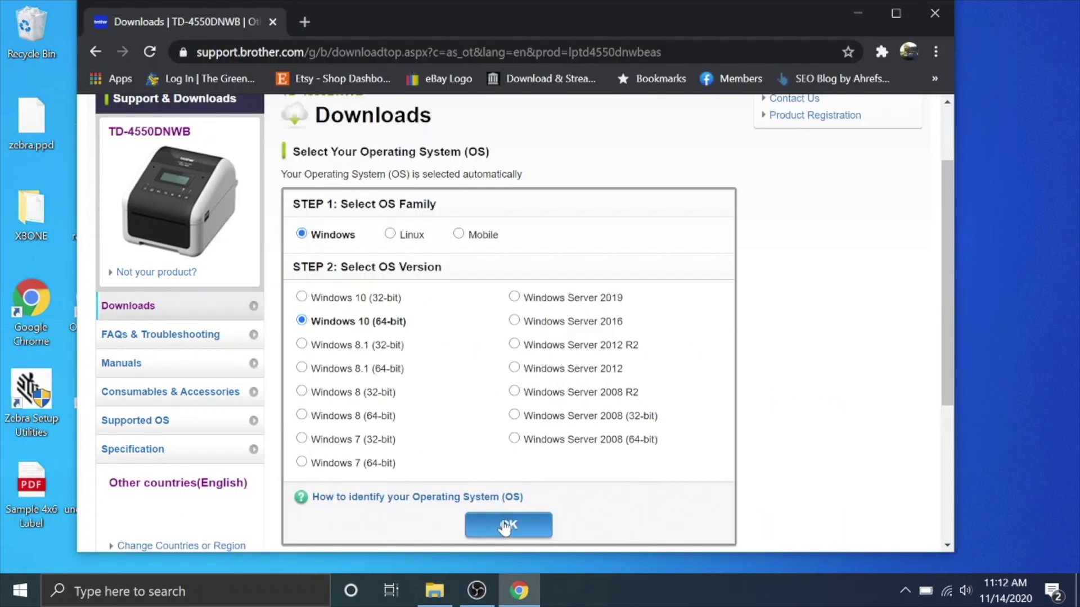
pyautogui.click(505, 526)
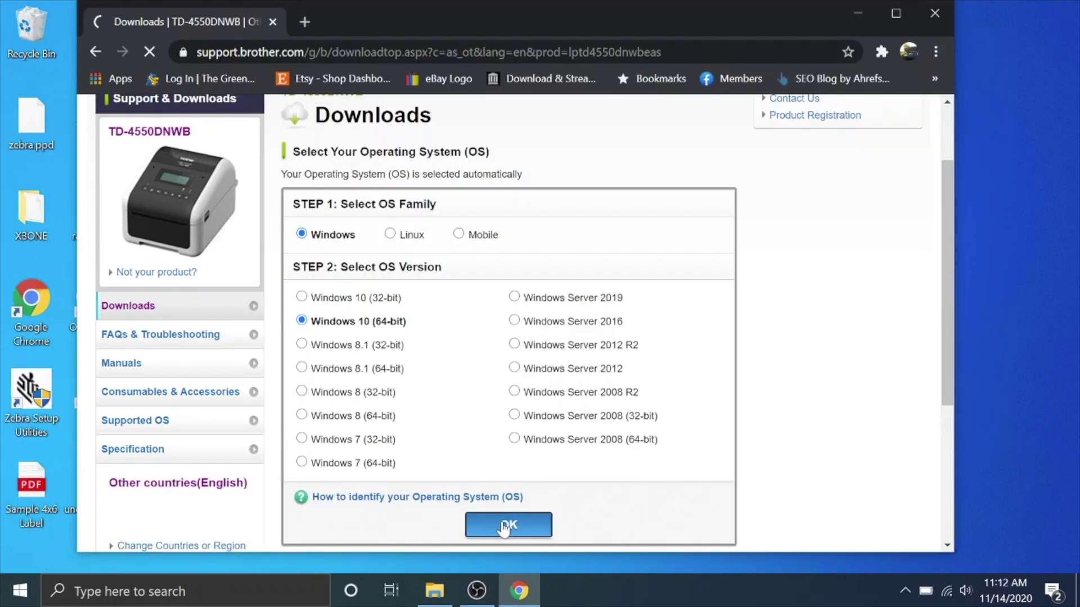
# - Download the English Printer Driver bst18aw130aus.exe after agreeing to the EULA, then run it
pyautogui.scroll(-4, 581, 400)
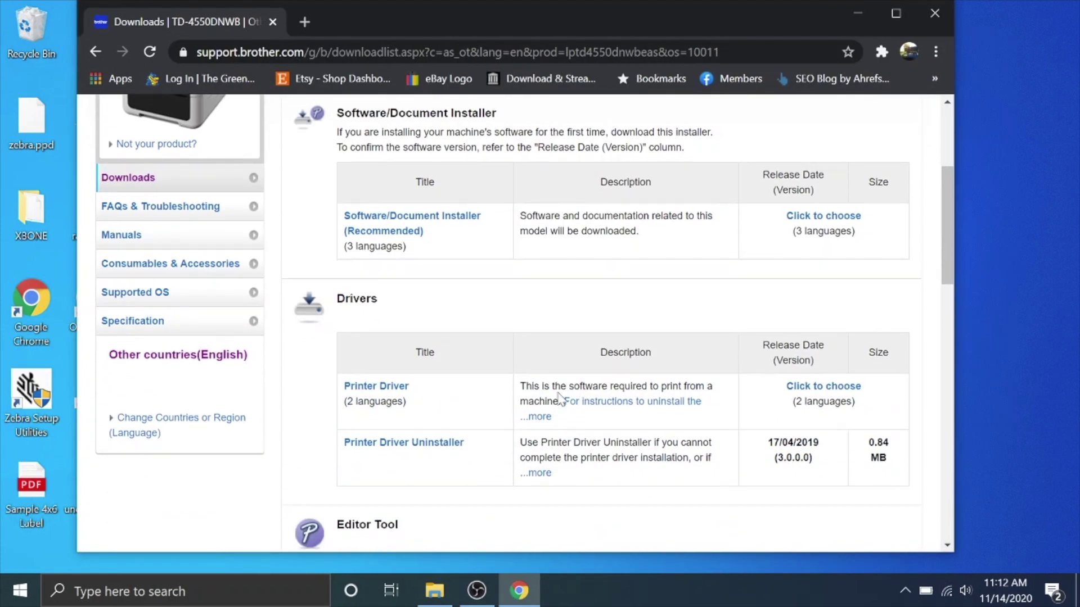
pyautogui.click(374, 388)
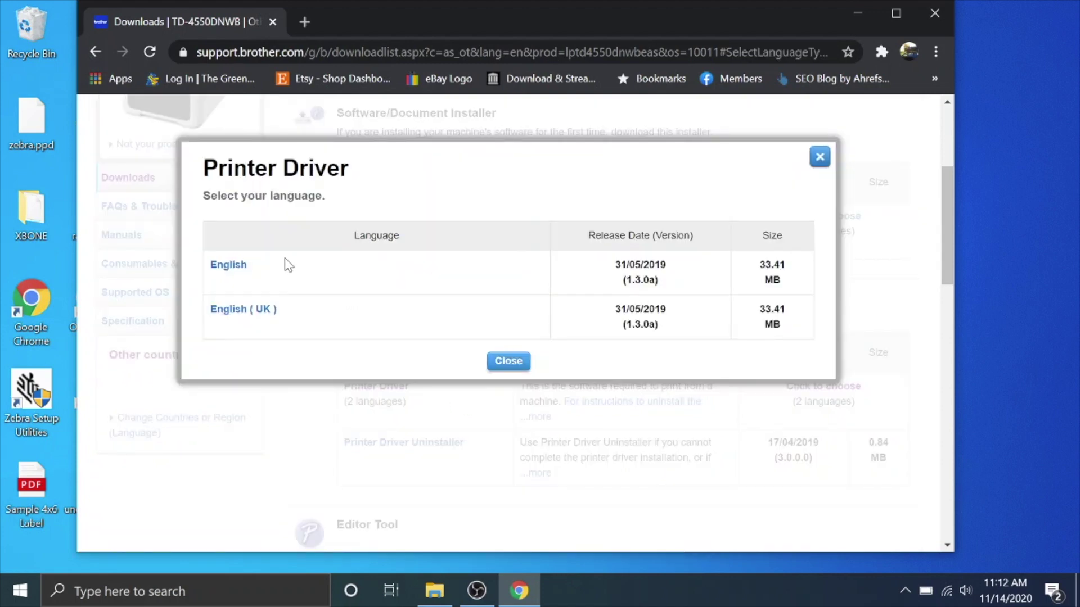
pyautogui.click(218, 266)
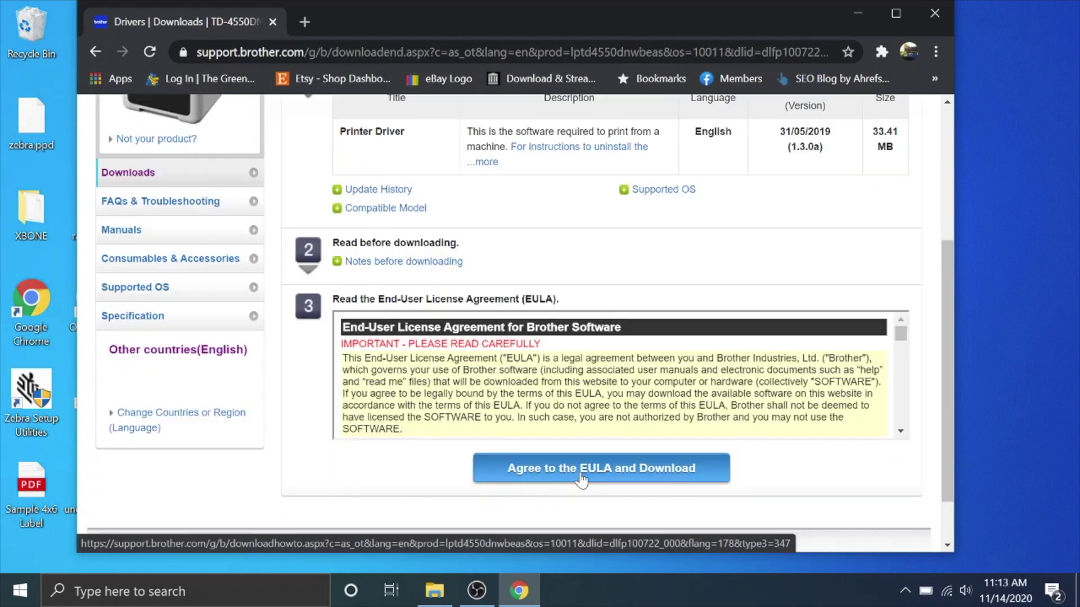
pyautogui.click(591, 475)
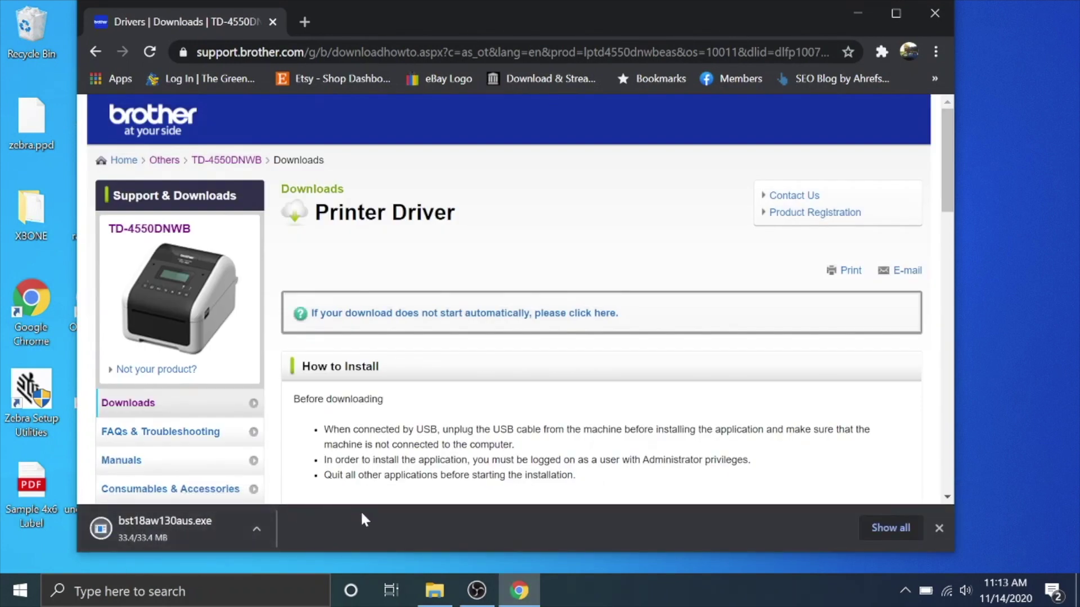
pyautogui.click(203, 526)
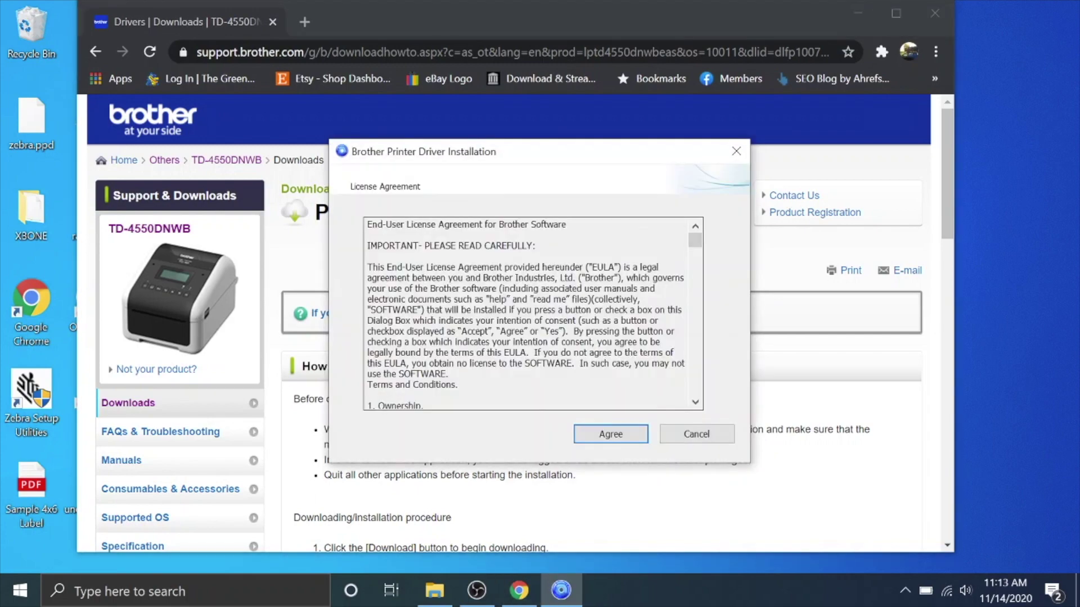
# - Agree to the licence agreement and select TD-4550DNWB as the printer model
pyautogui.scroll(-15, 529, 313)
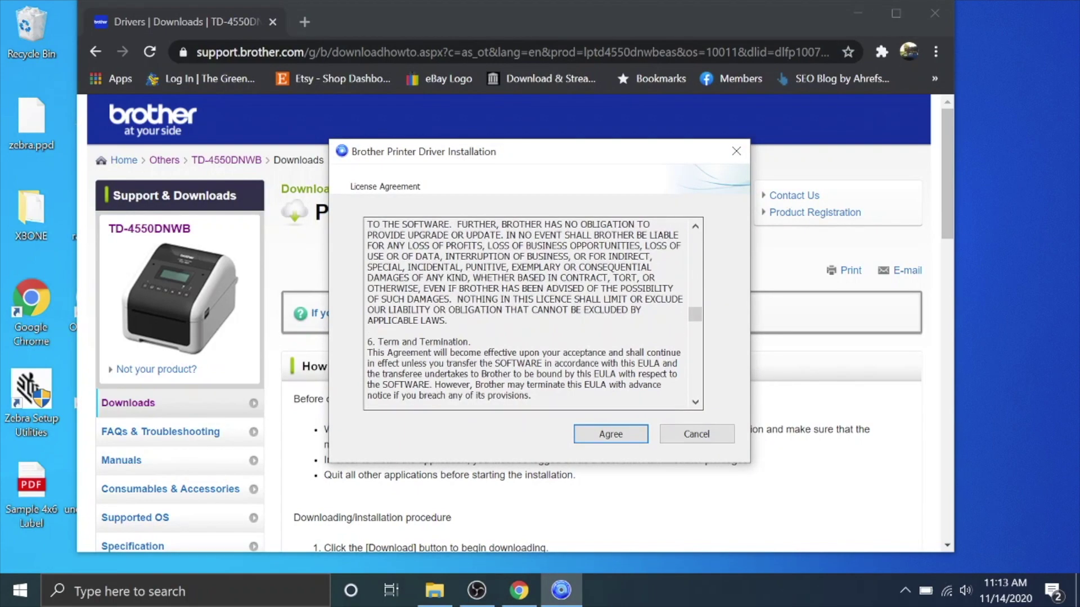
pyautogui.click(608, 436)
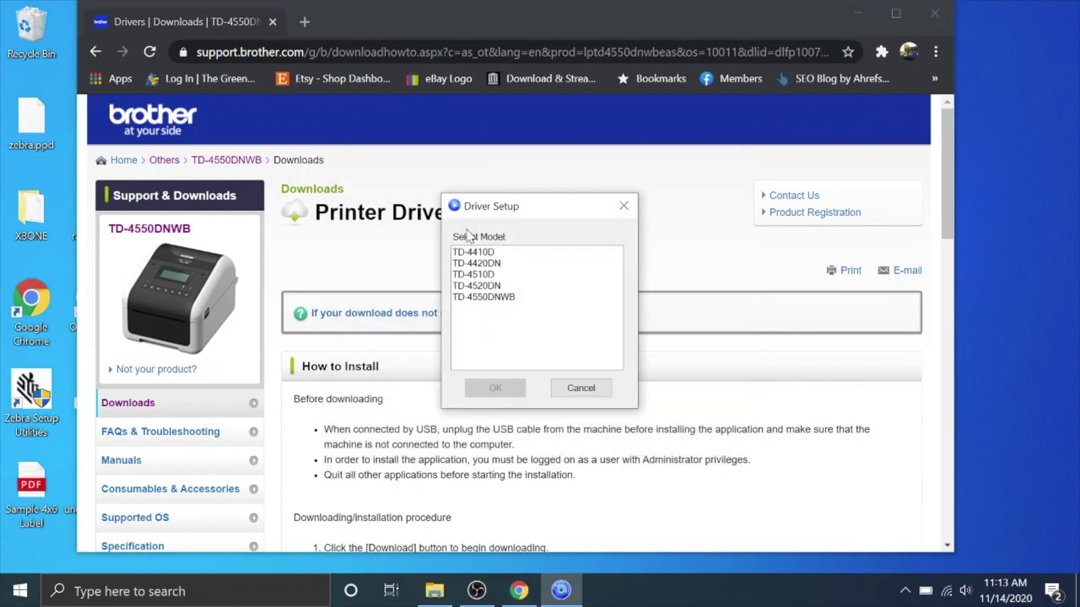
pyautogui.click(472, 299)
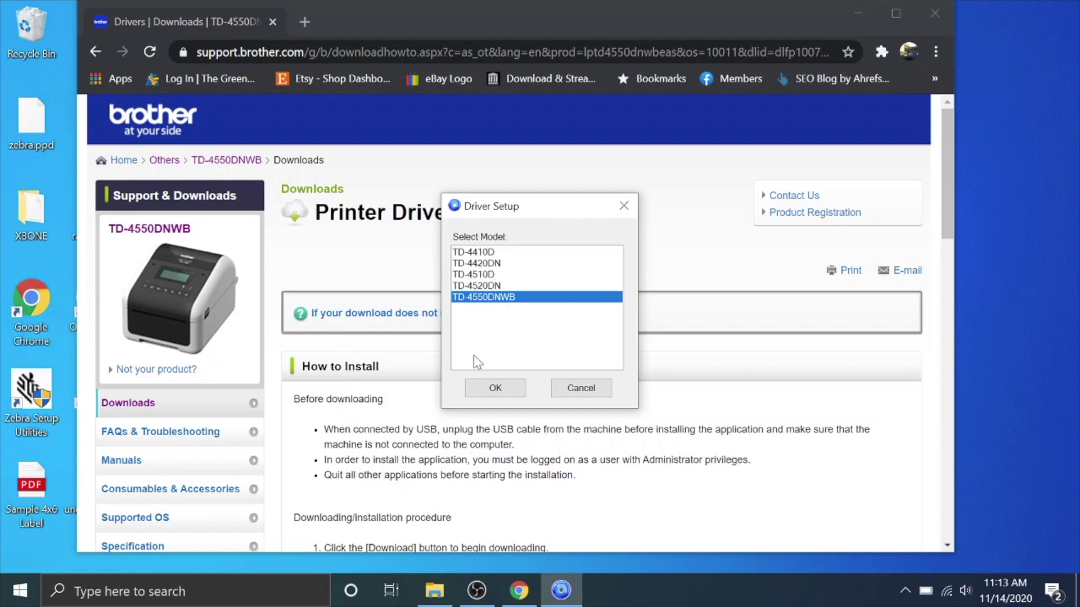
pyautogui.click(478, 390)
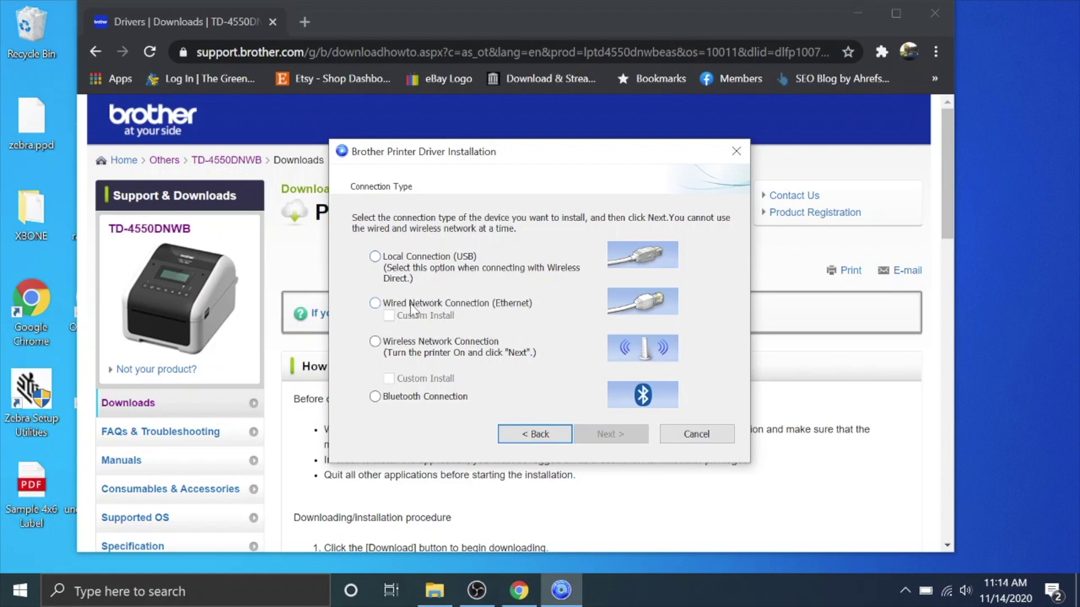
# - Choose a wireless connection, pick the networked TD-4550DNWB, install the driver, and finish
pyautogui.click(376, 342)
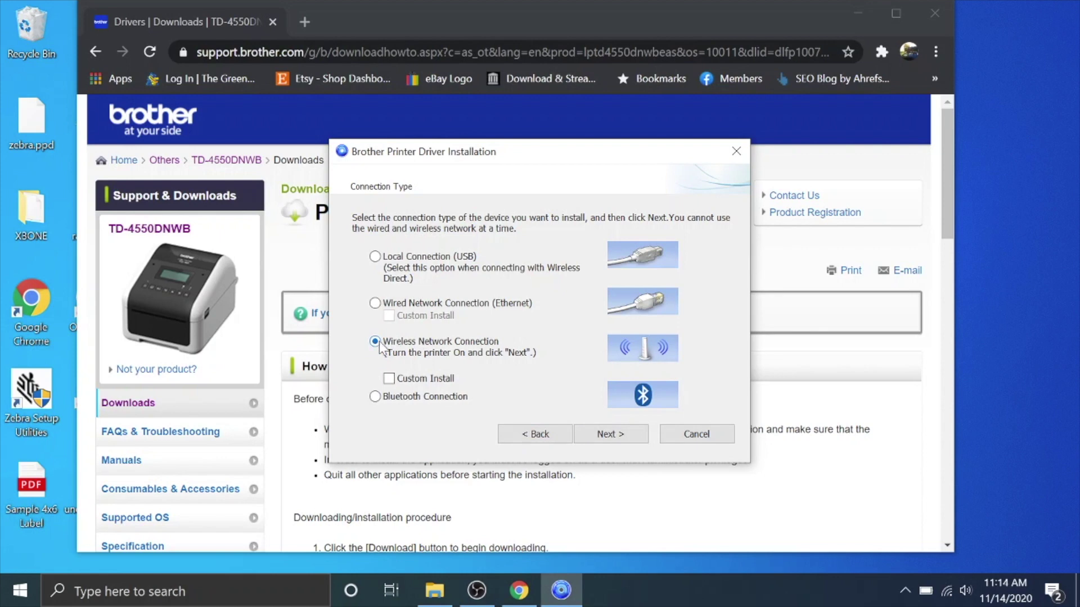
pyautogui.click(604, 434)
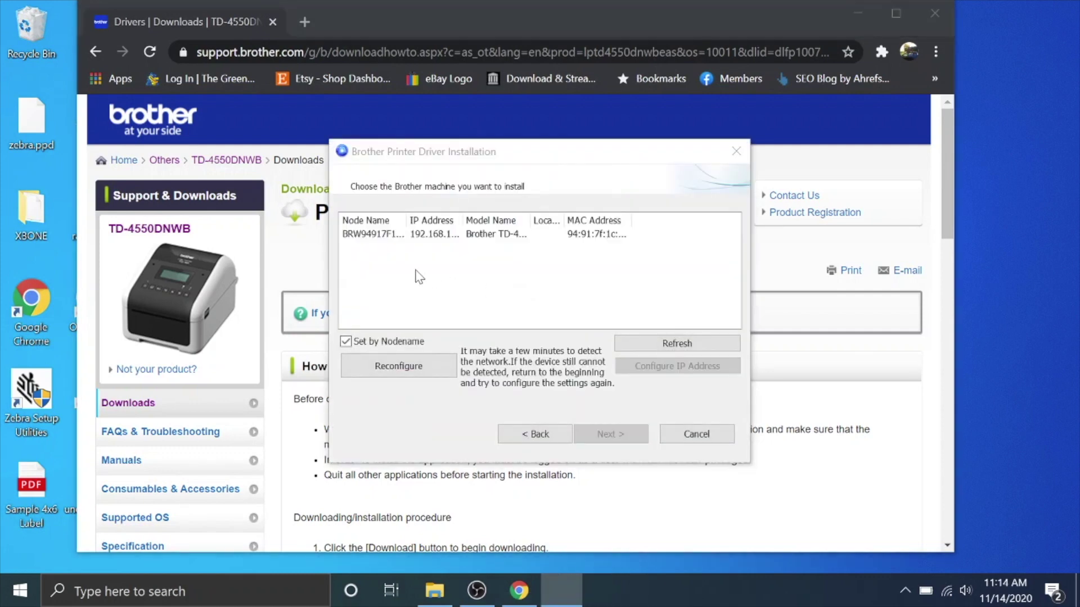
pyautogui.click(364, 236)
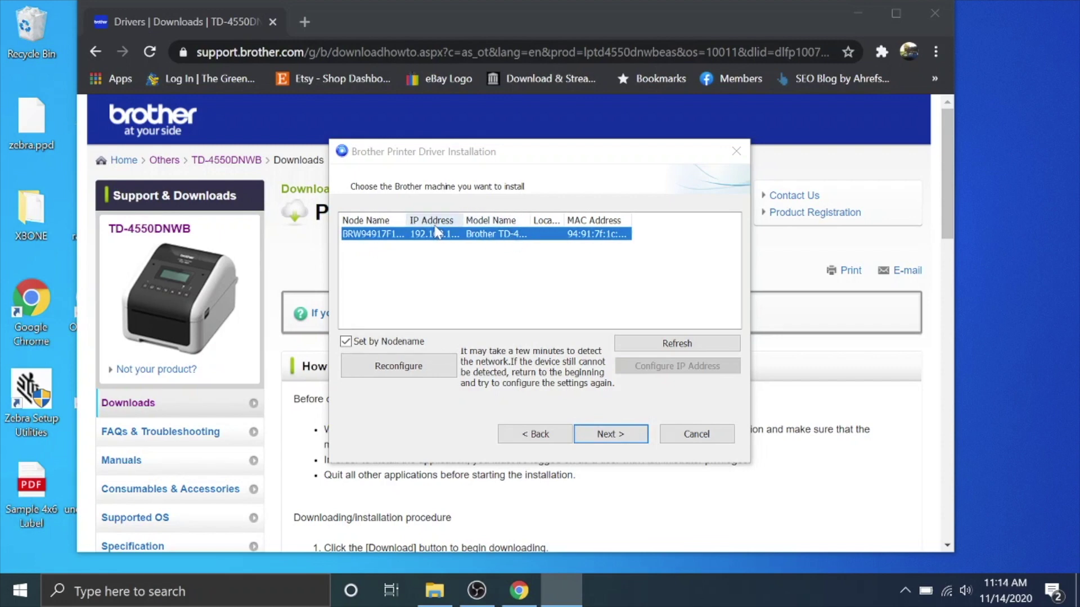
pyautogui.click(604, 436)
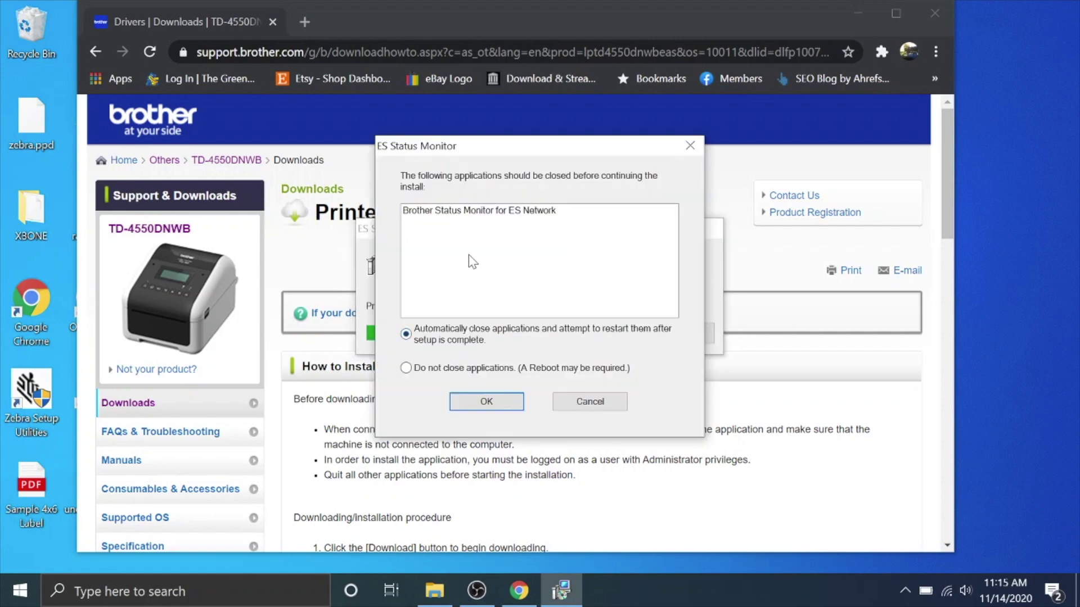
pyautogui.click(485, 403)
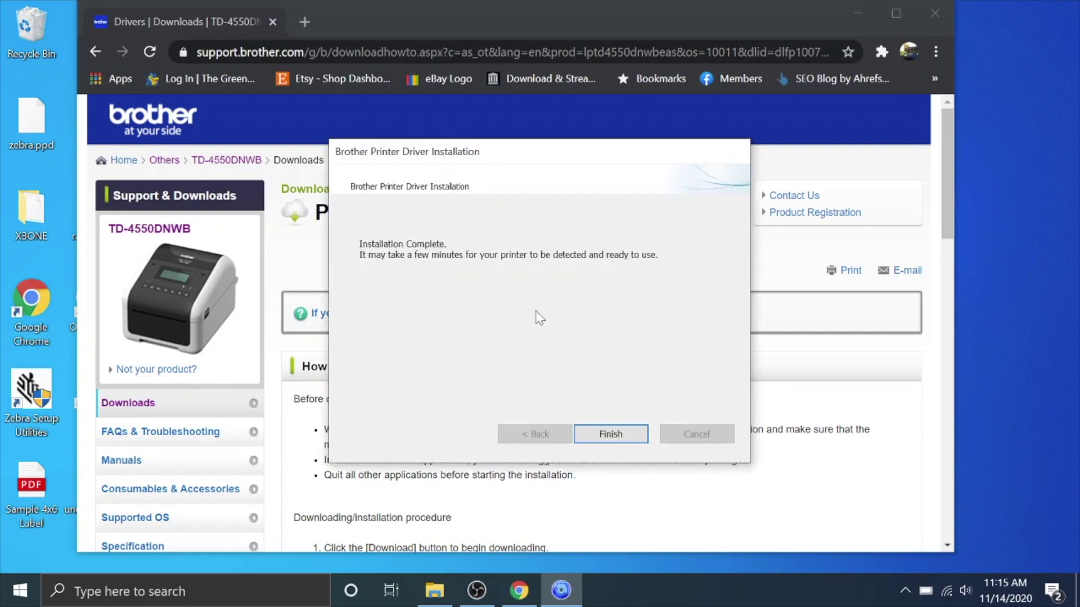
pyautogui.click(608, 432)
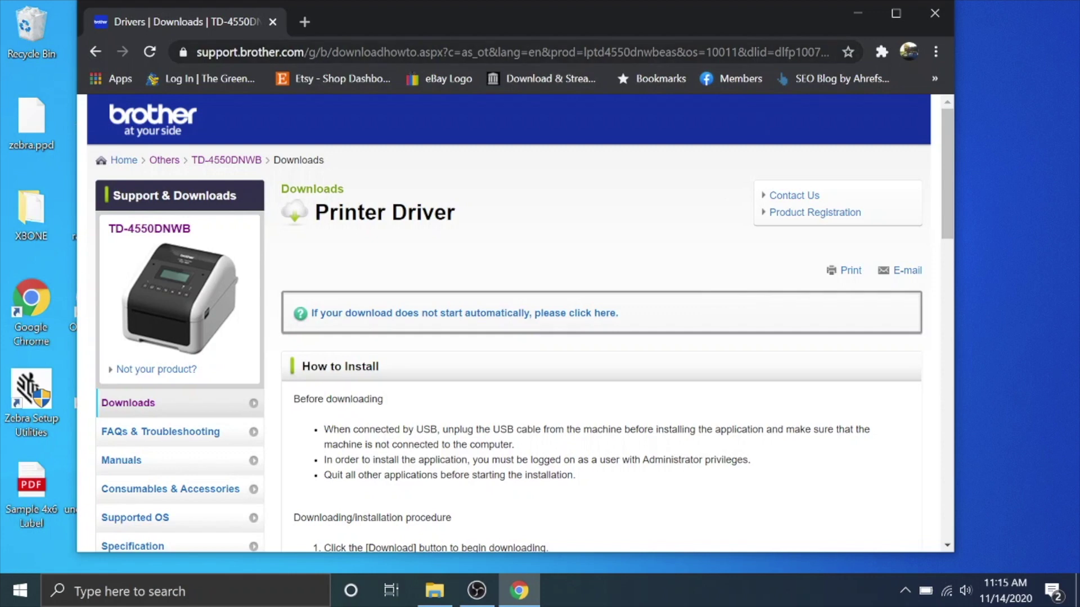
# - In a new tab, go to fulfilledmerchant.com's Need a Sample Label page and open the 4x6 PDF
pyautogui.click(302, 23)
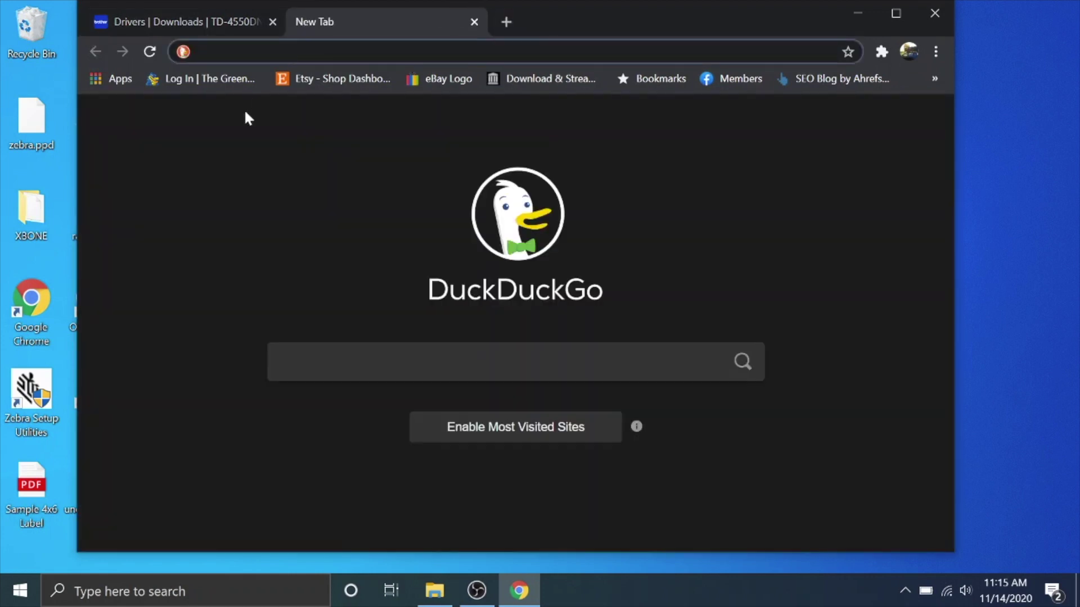
pyautogui.write('f')
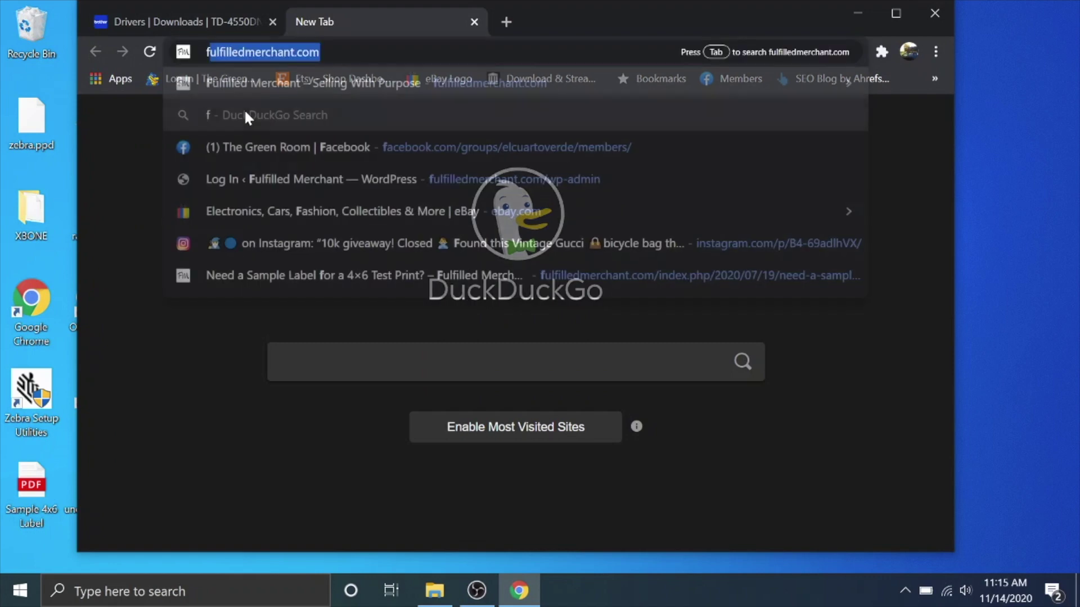
pyautogui.write('ul')
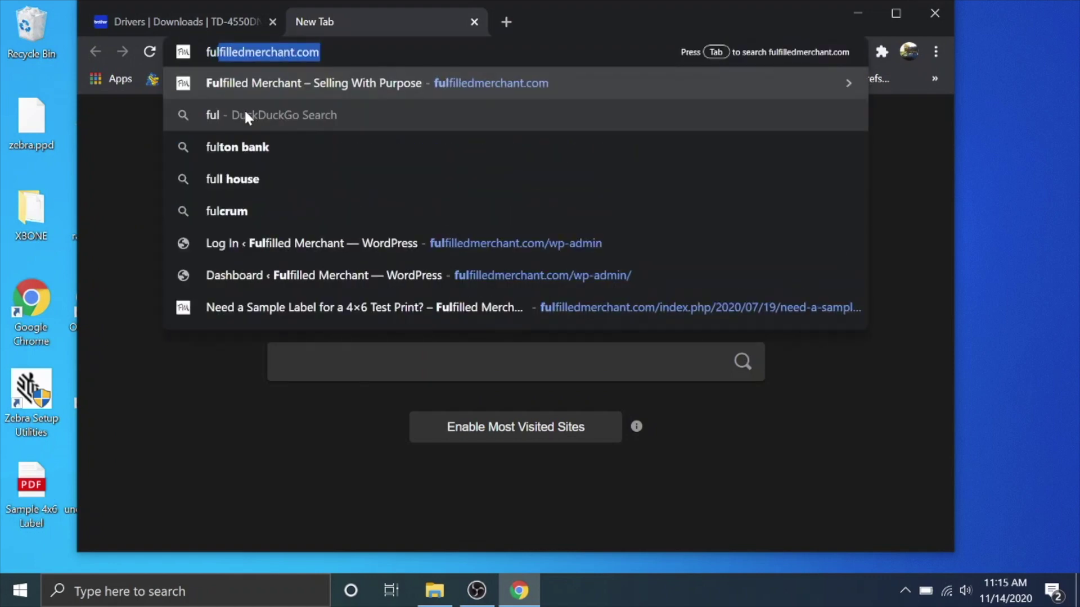
pyautogui.press('Up')
pyautogui.press('Up')
pyautogui.press('Up')
pyautogui.press('Down')
pyautogui.press('Down')
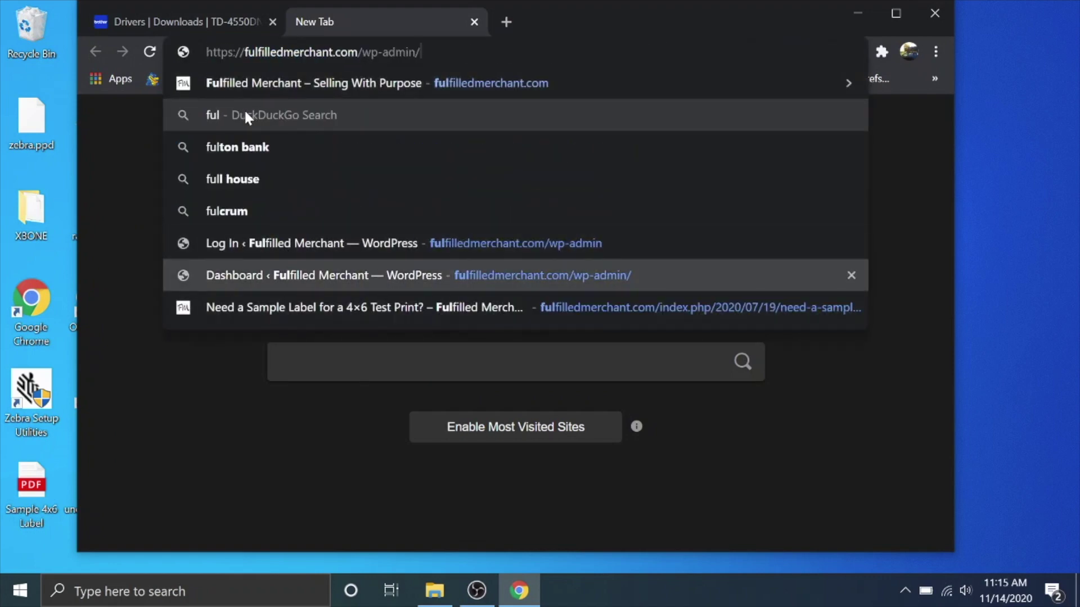
pyautogui.press('Return')
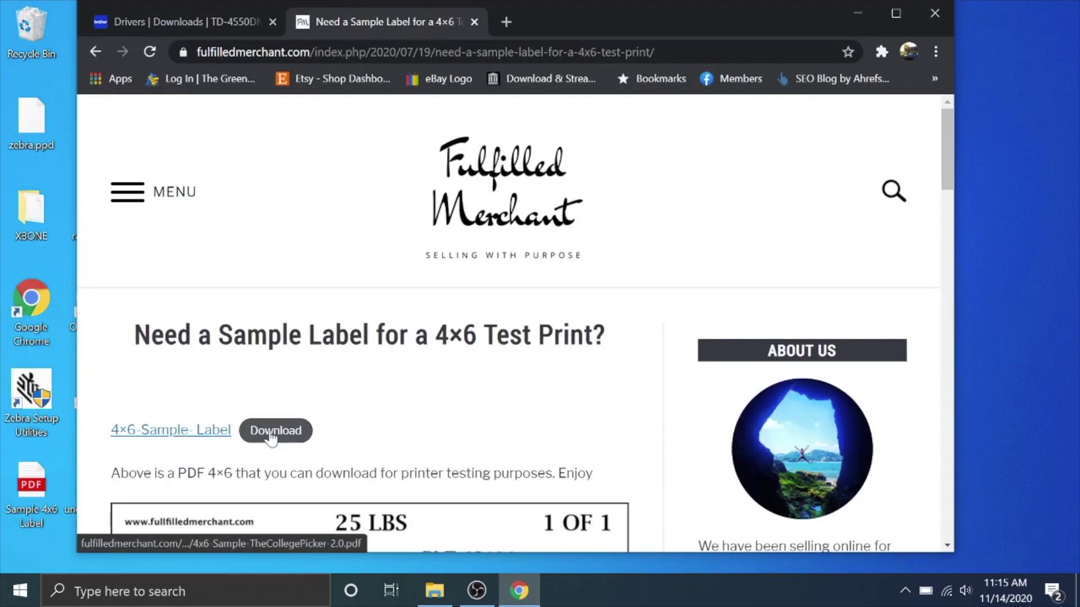
pyautogui.click(269, 435)
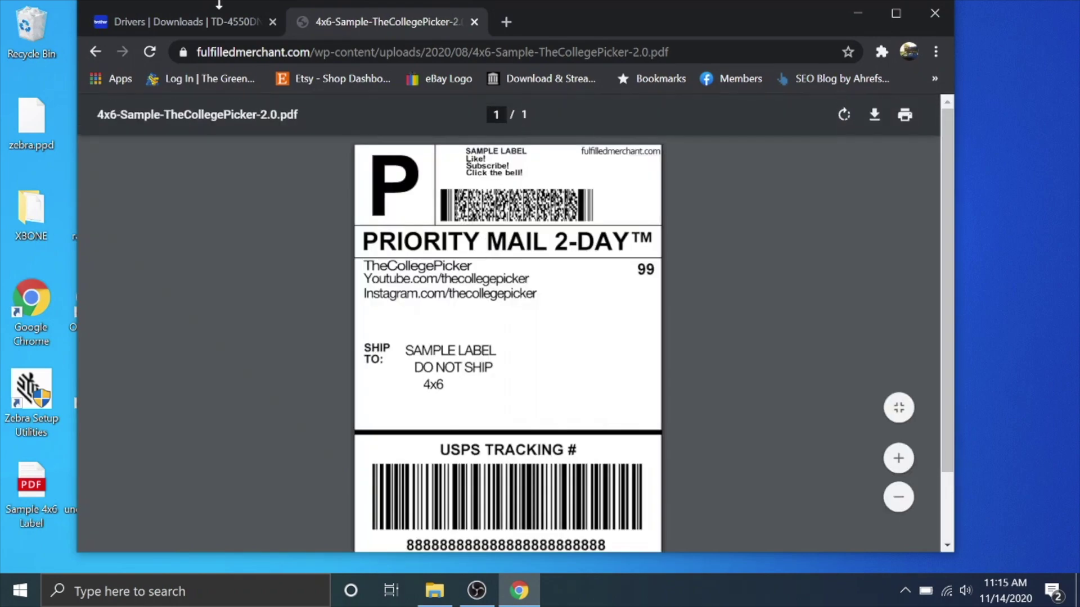
# - Print the 4x6 label with destination Brother TD-4550DNWB and paper size RD 4" x 6"
pyautogui.click(903, 116)
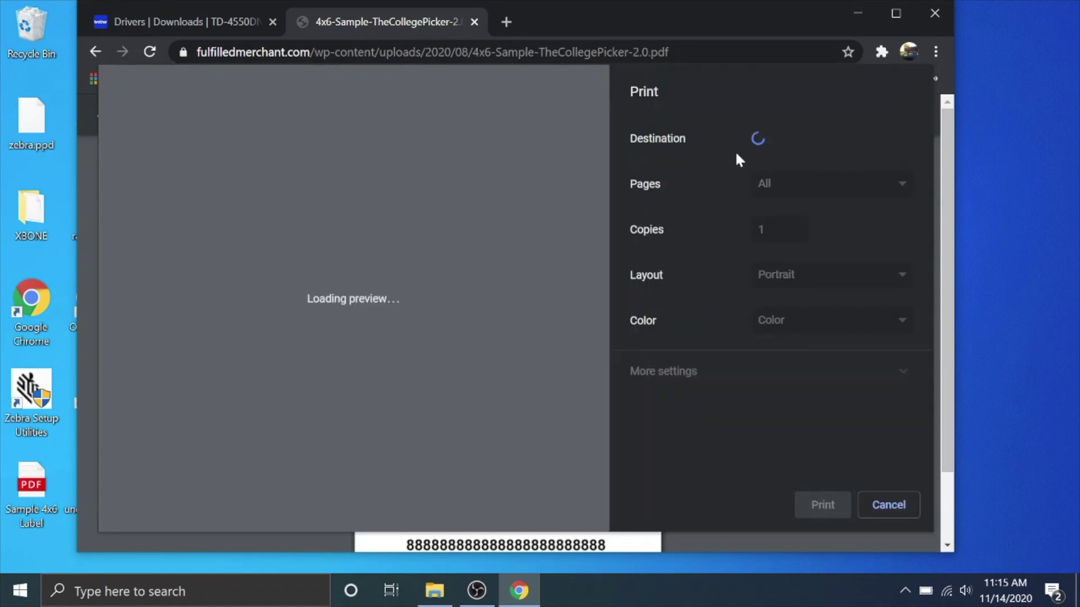
pyautogui.click(784, 147)
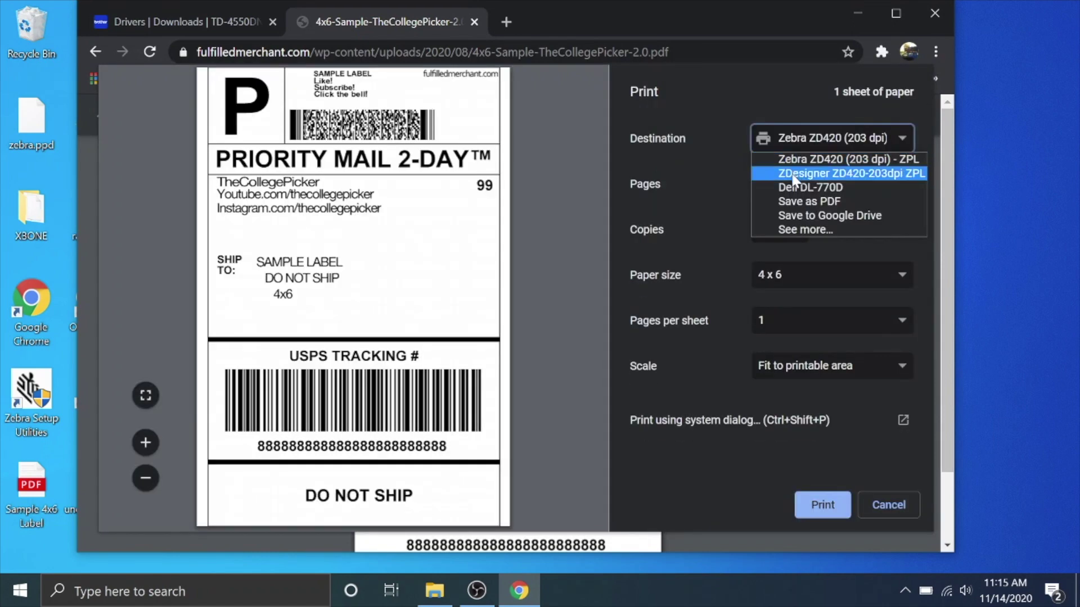
pyautogui.click(793, 229)
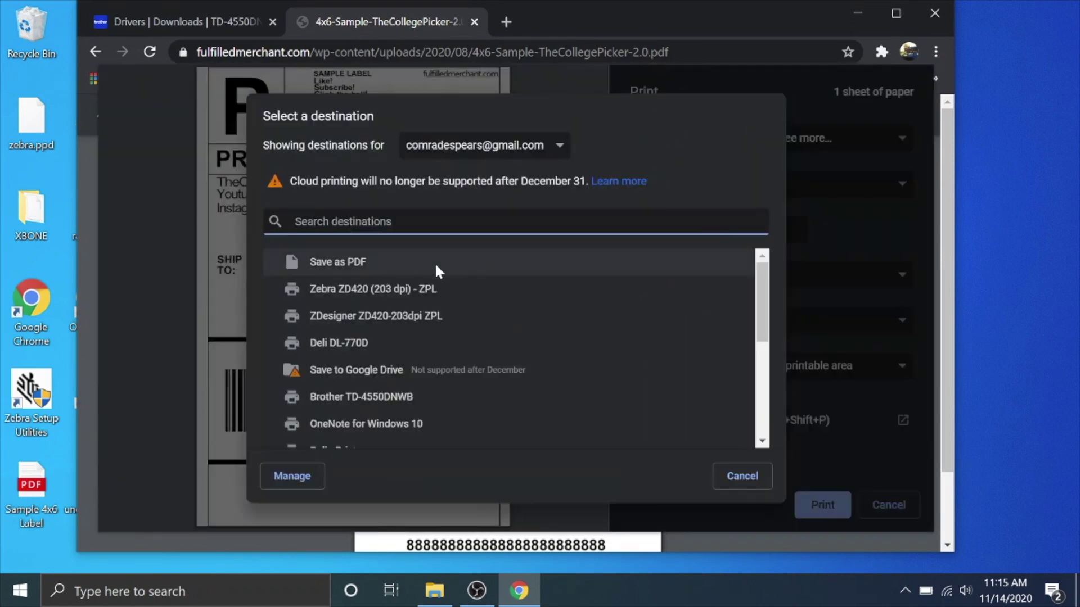
pyautogui.click(309, 395)
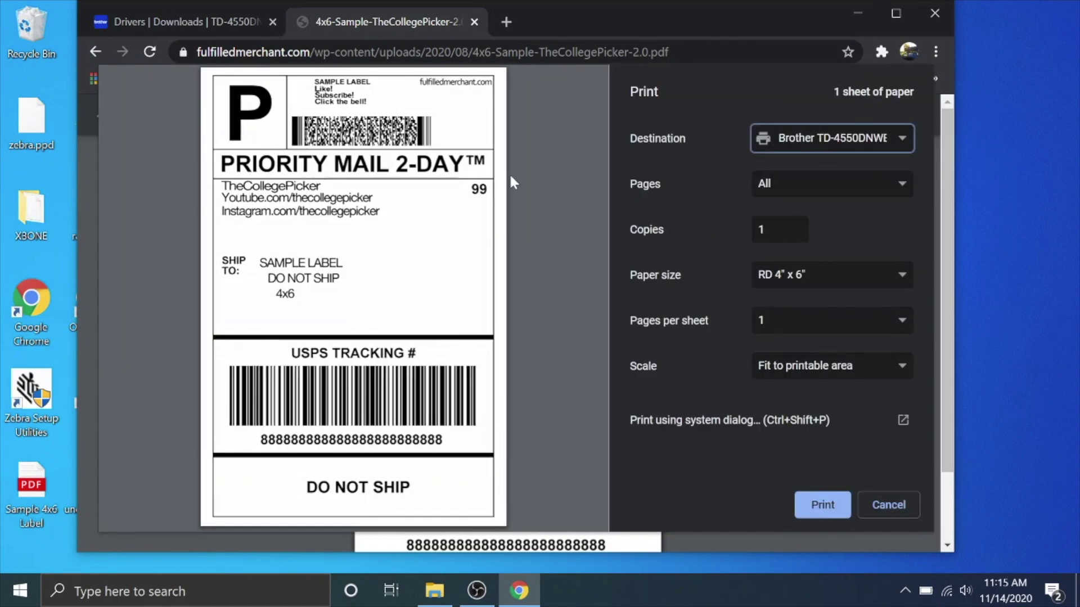
pyautogui.click(771, 275)
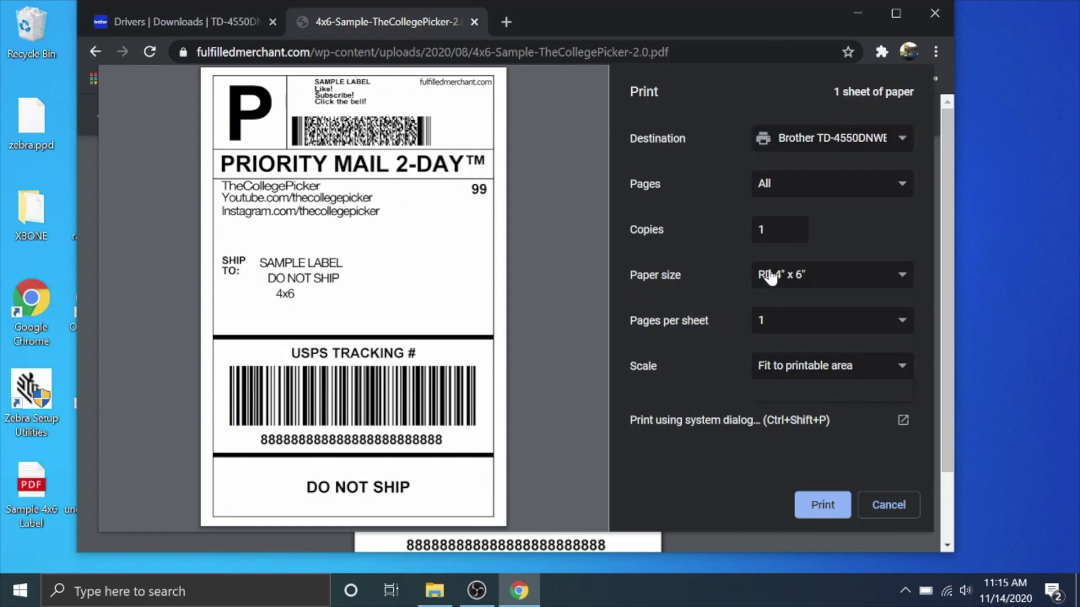
pyautogui.click(771, 276)
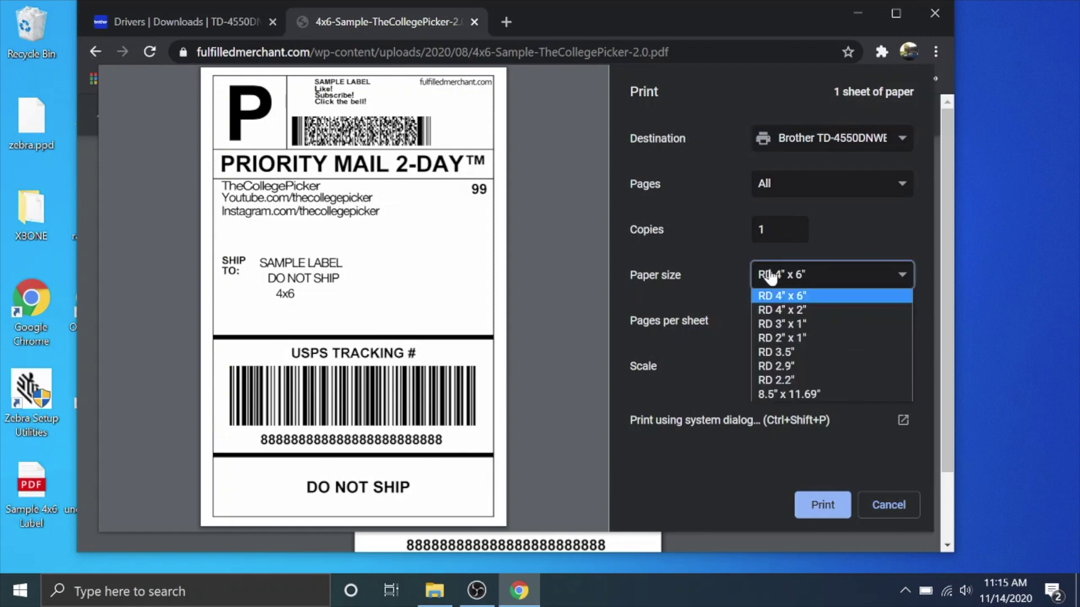
pyautogui.click(821, 297)
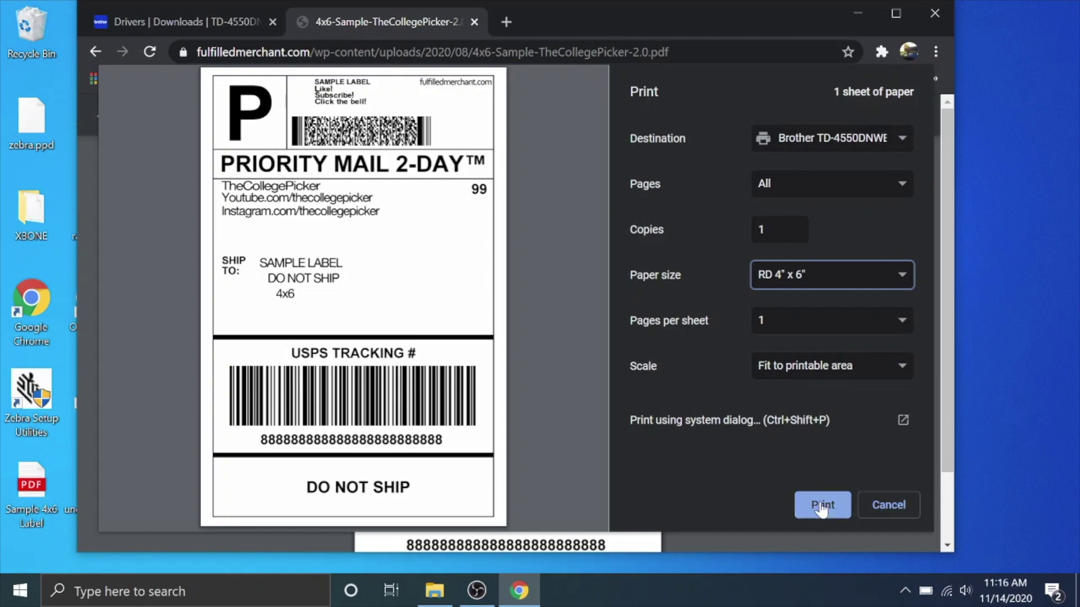
pyautogui.click(822, 505)
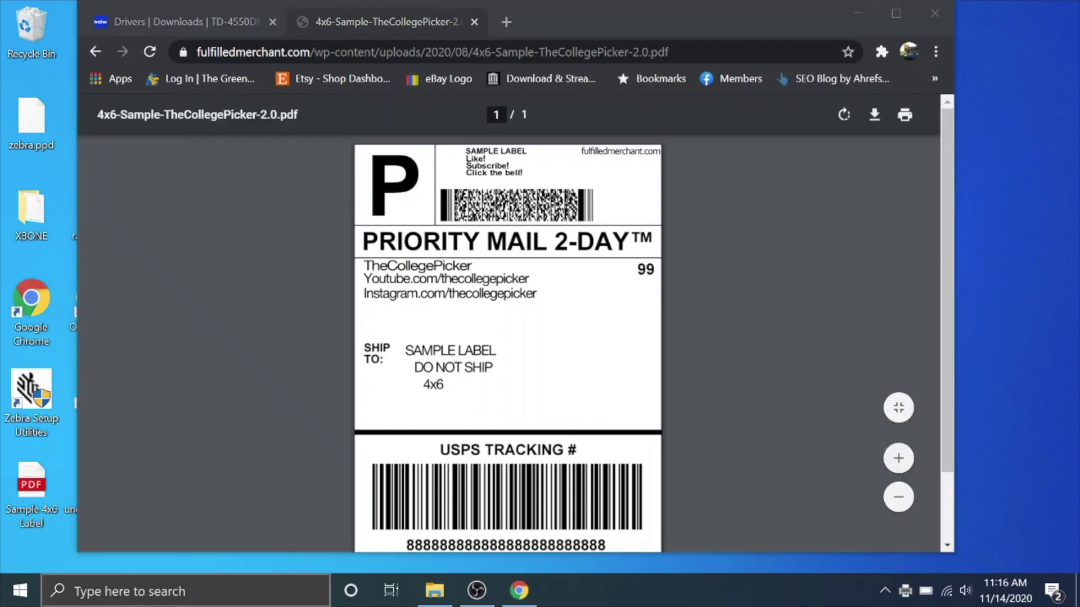
# - Open Printers & scanners and the Brother TD-4550DNWB's Manage page
pyautogui.click(121, 592)
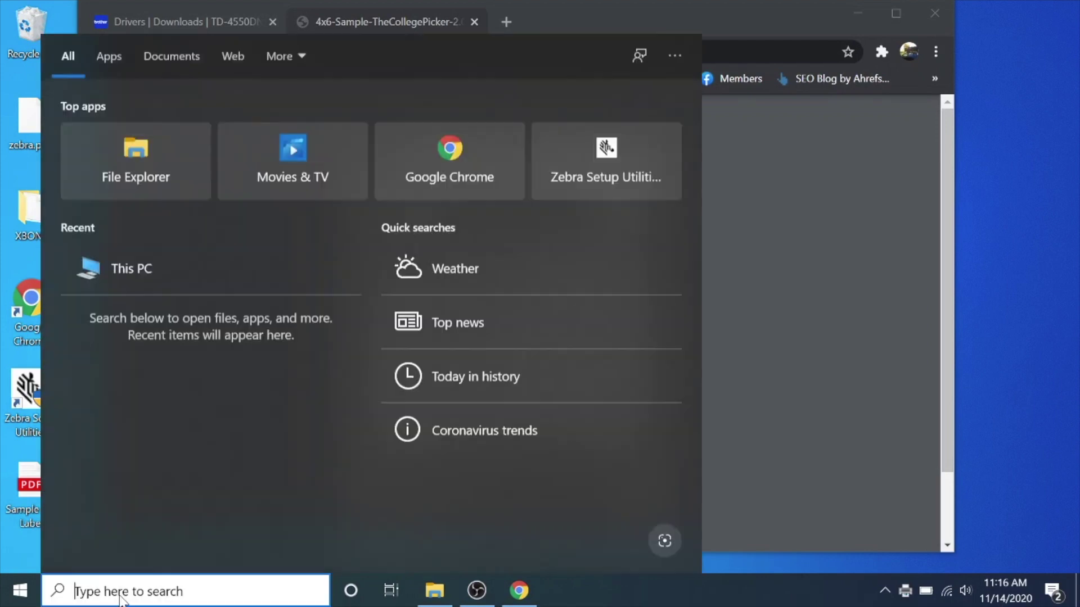
pyautogui.write('print')
pyautogui.press('Down')
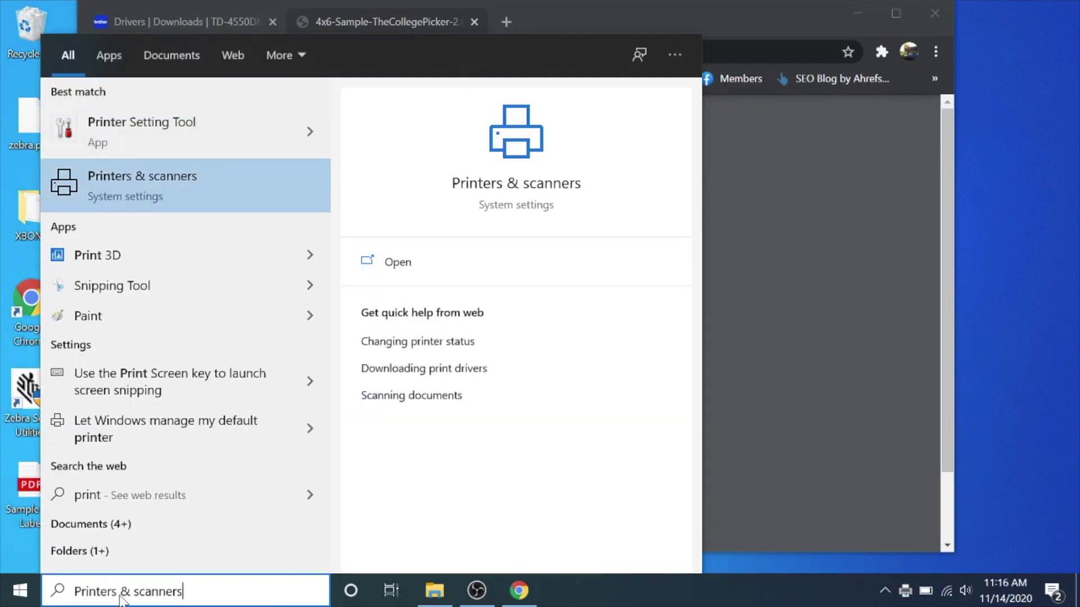
pyautogui.press('Return')
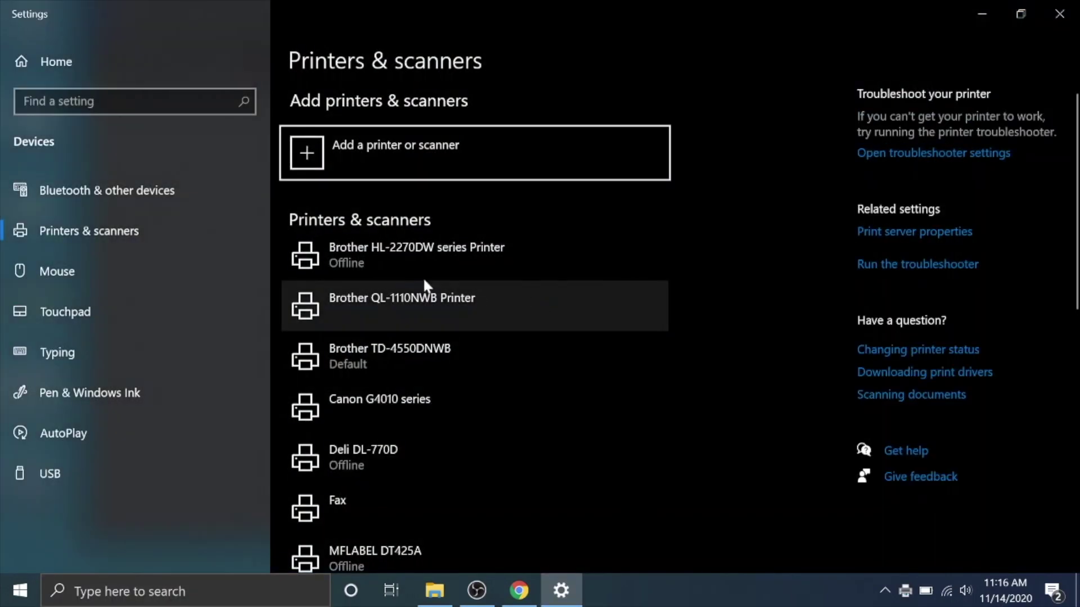
pyautogui.click(360, 359)
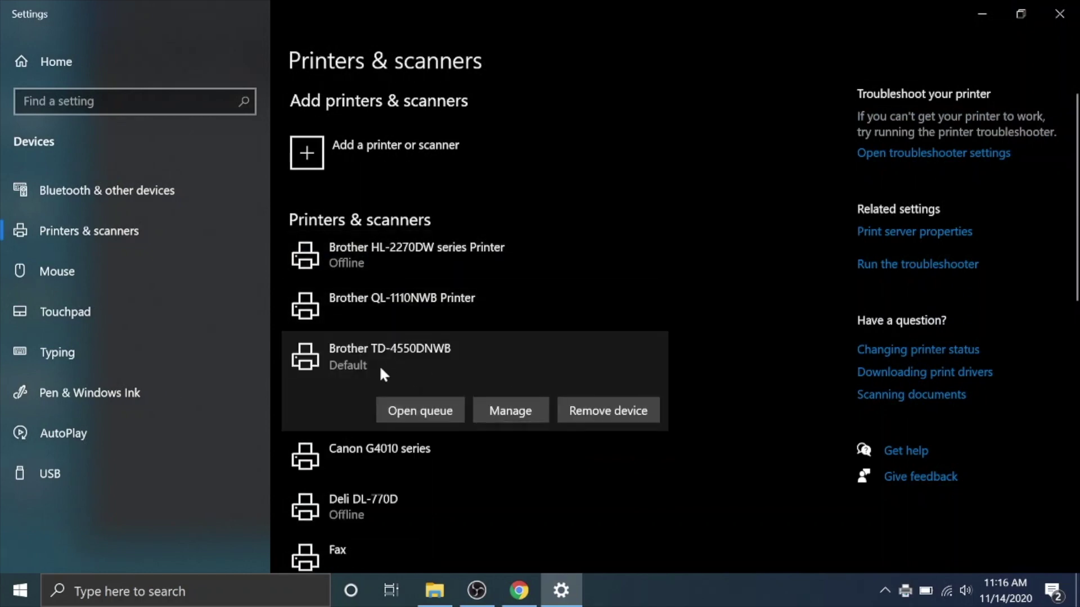
pyautogui.click(506, 415)
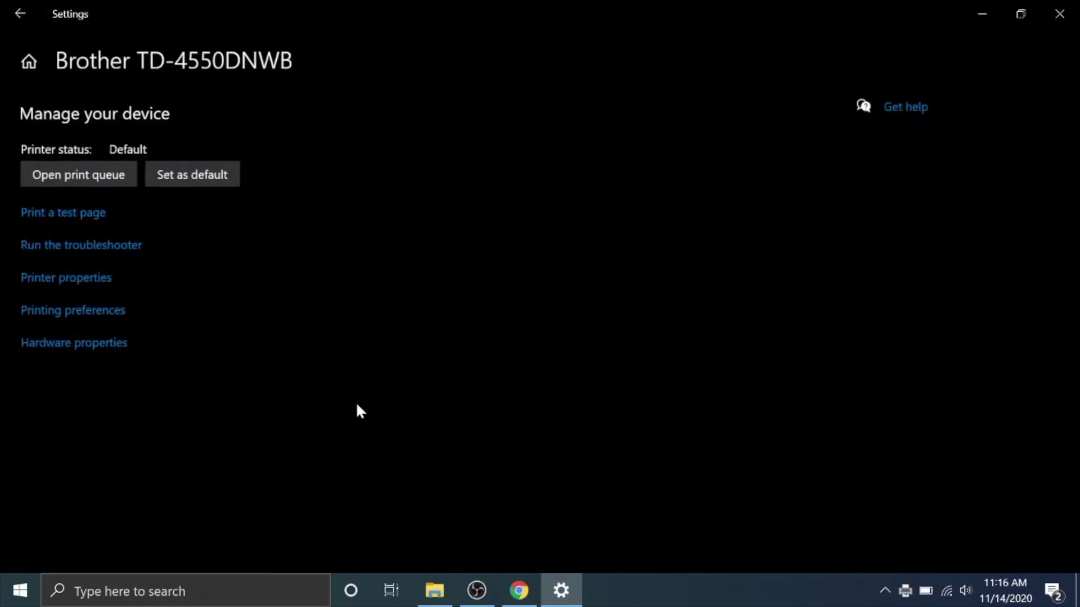
# - Review printing preferences tabs (halftone, Other, Crop Print), confirm RD 4" x 6" paper size, and close
pyautogui.click(63, 313)
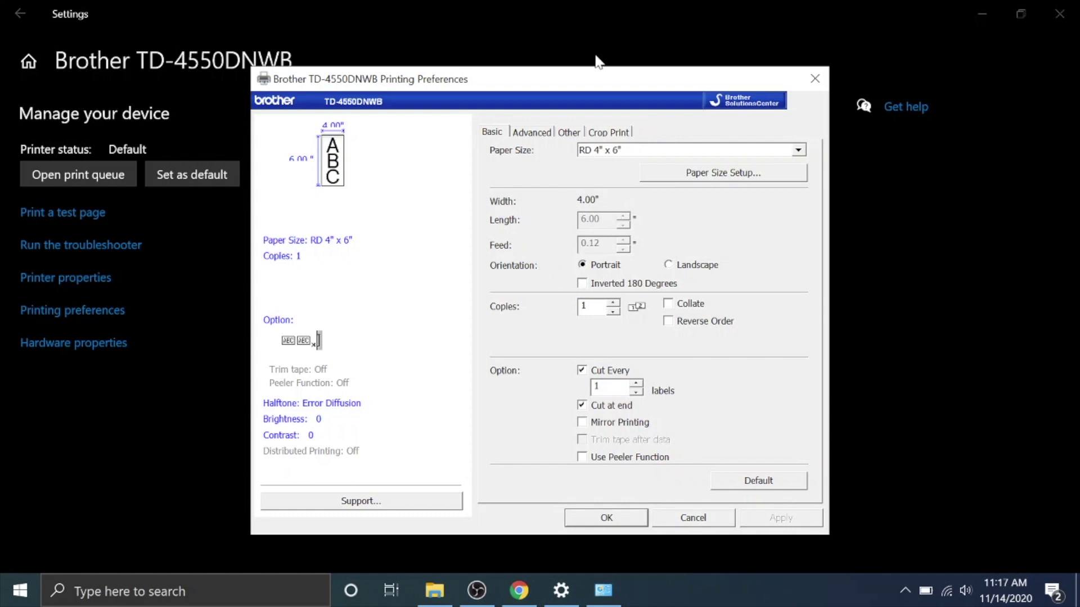
pyautogui.click(531, 131)
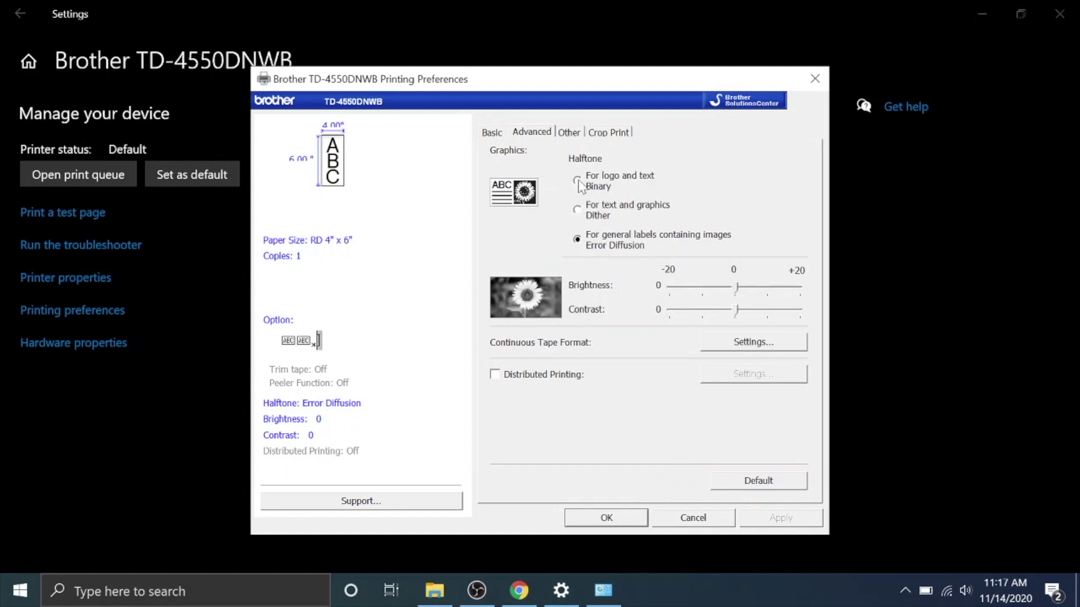
pyautogui.click(569, 133)
pyautogui.click(618, 133)
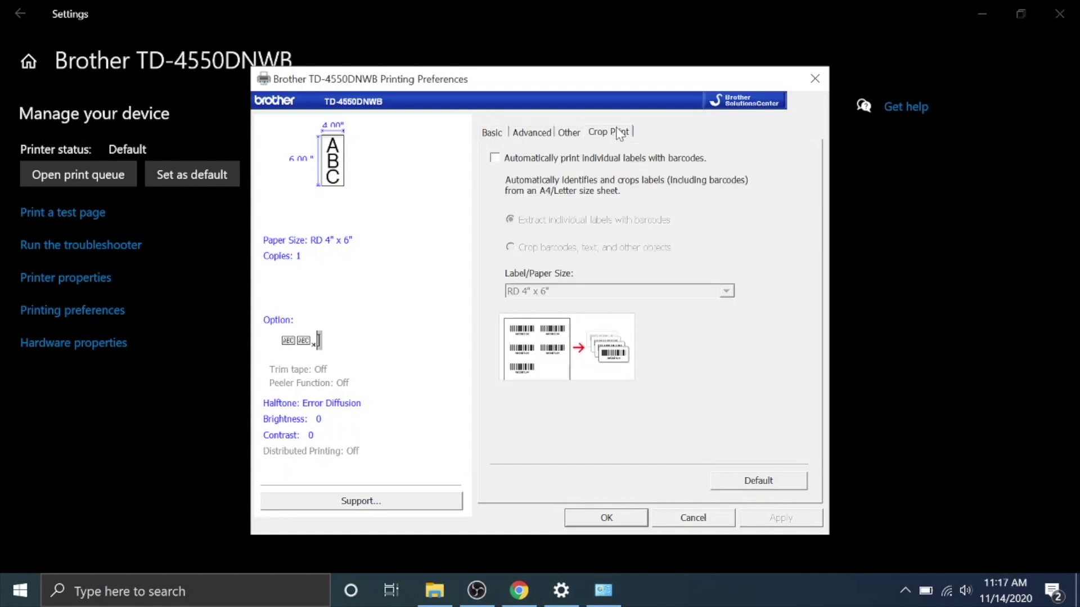
pyautogui.click(493, 133)
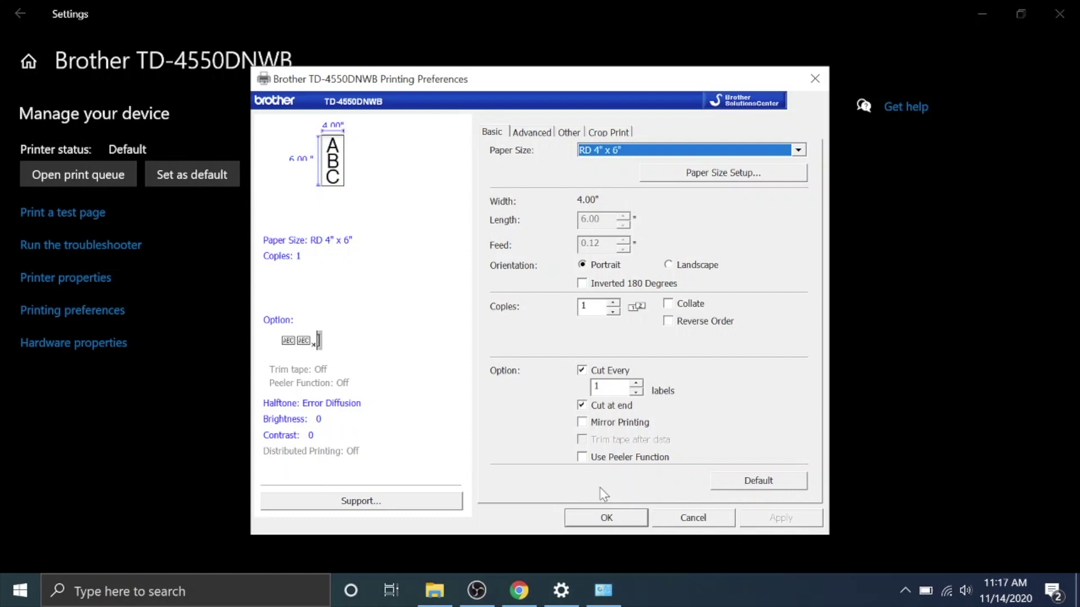
pyautogui.click(595, 521)
pyautogui.click(519, 590)
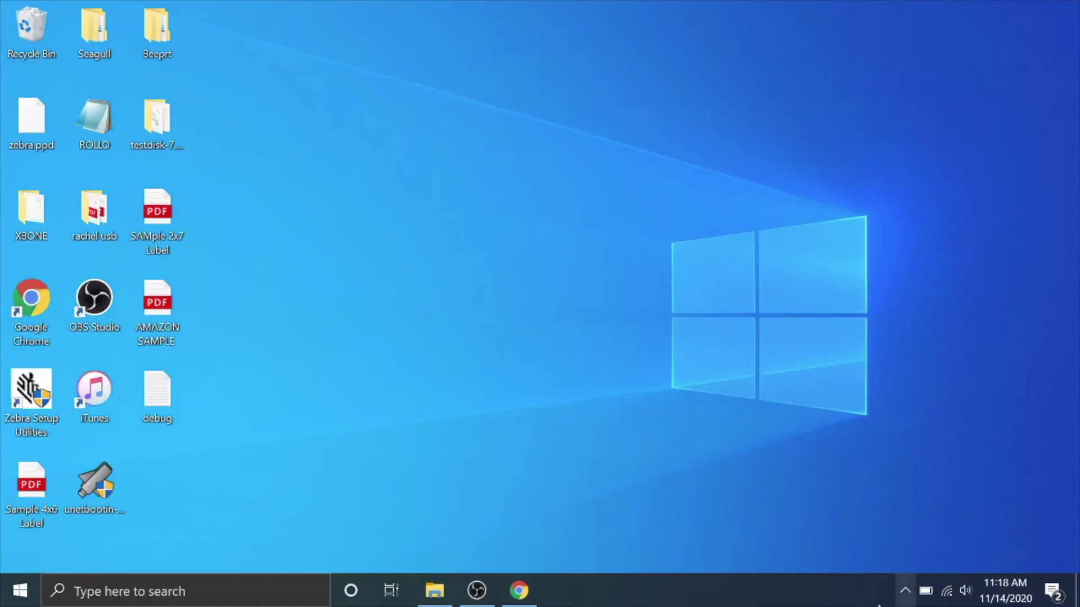
# - Disconnect the laptop from the home Wi-Fi network
pyautogui.click(951, 593)
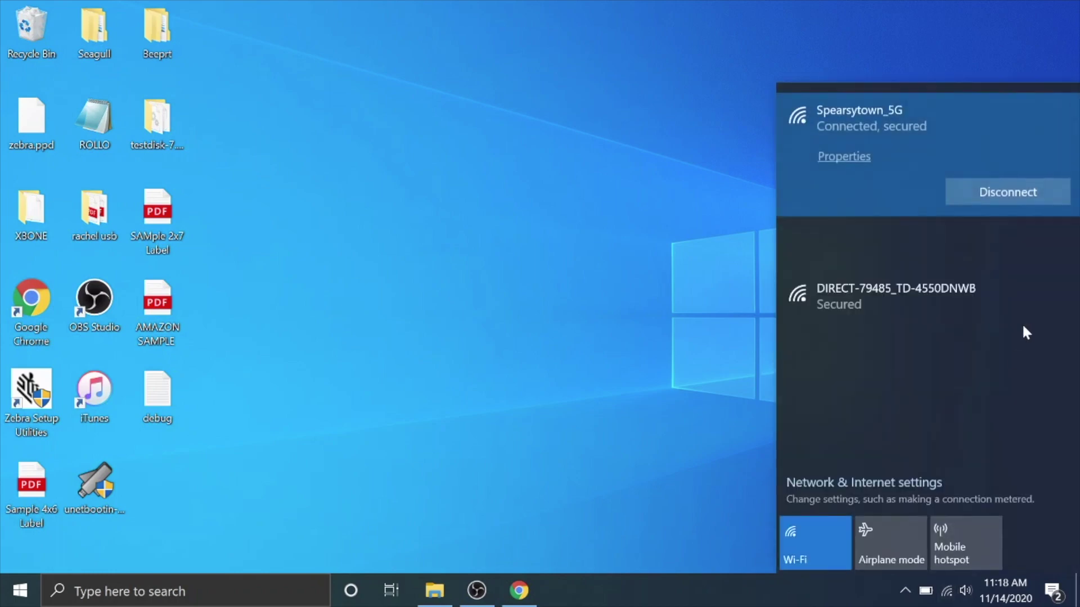
pyautogui.click(992, 192)
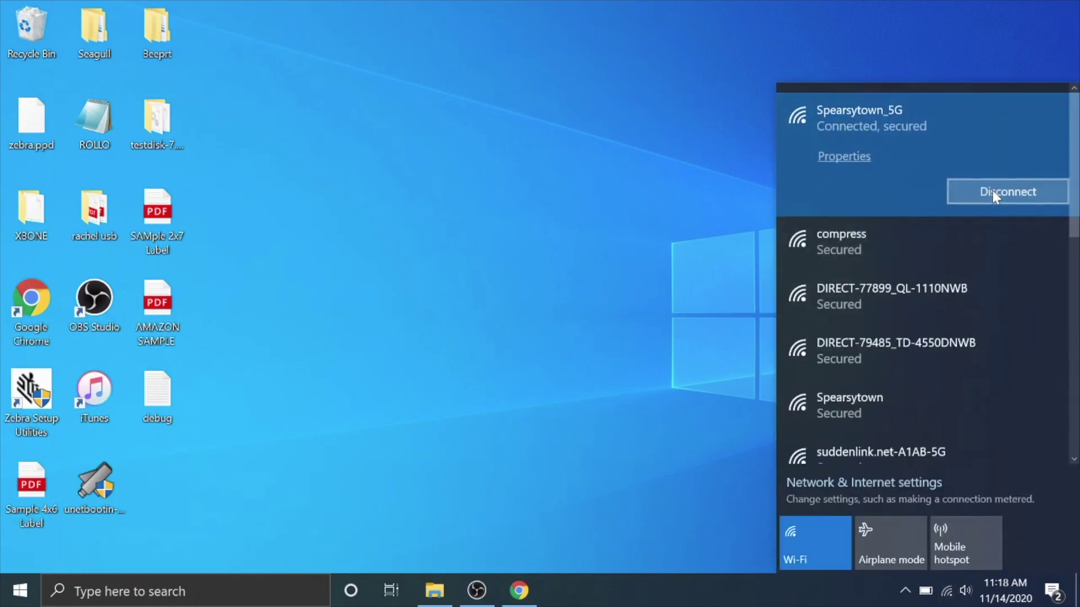
pyautogui.rightClick(713, 203)
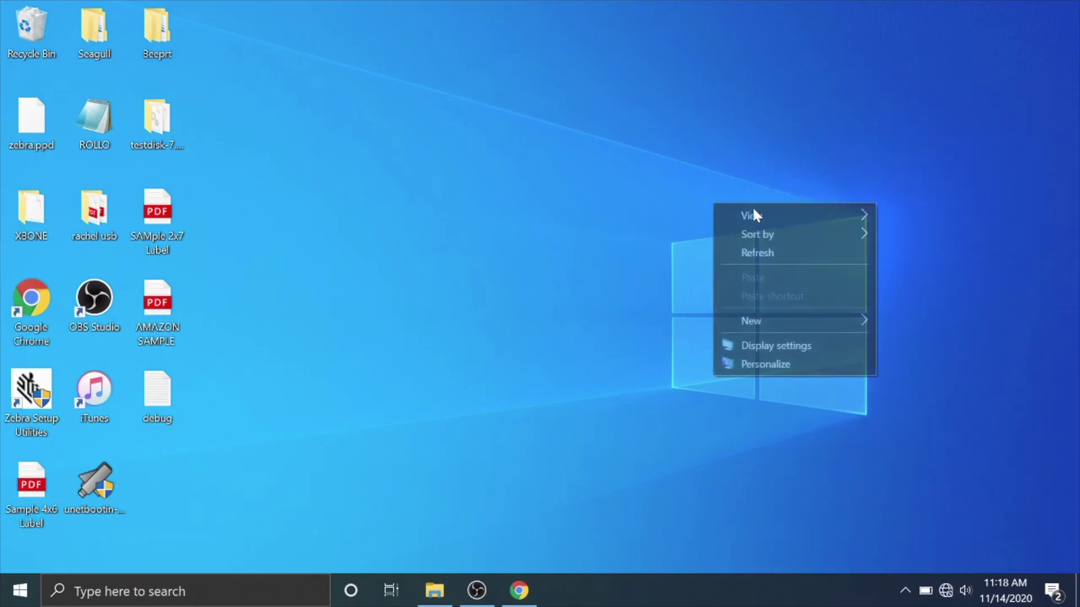
pyautogui.click(951, 193)
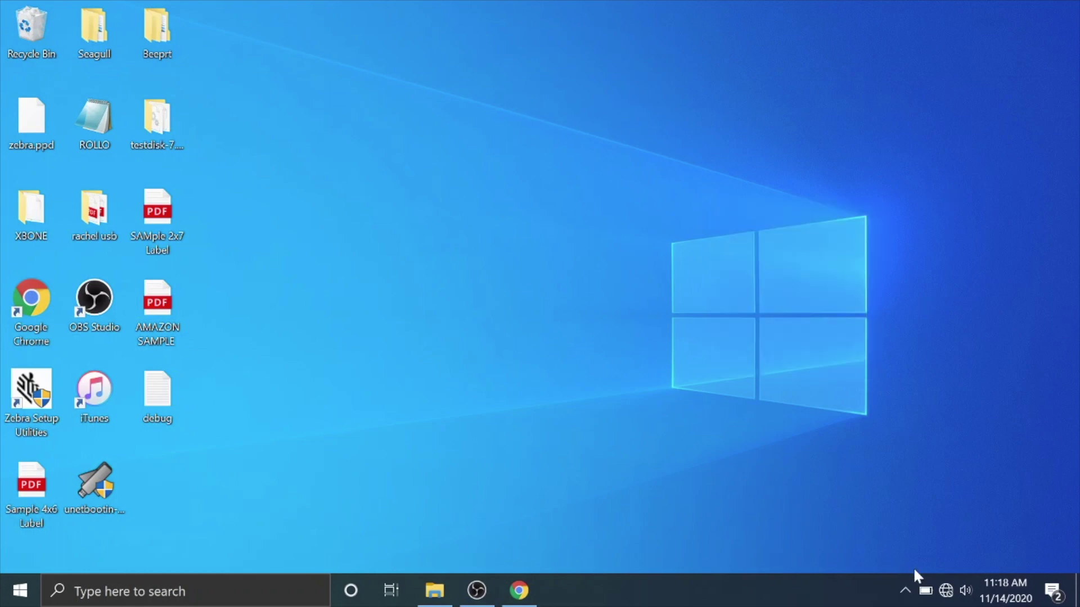
# - Add TD-4550DNWB_9485 as a Bluetooth device, confirm its pairing PIN, and finish
pyautogui.click(223, 585)
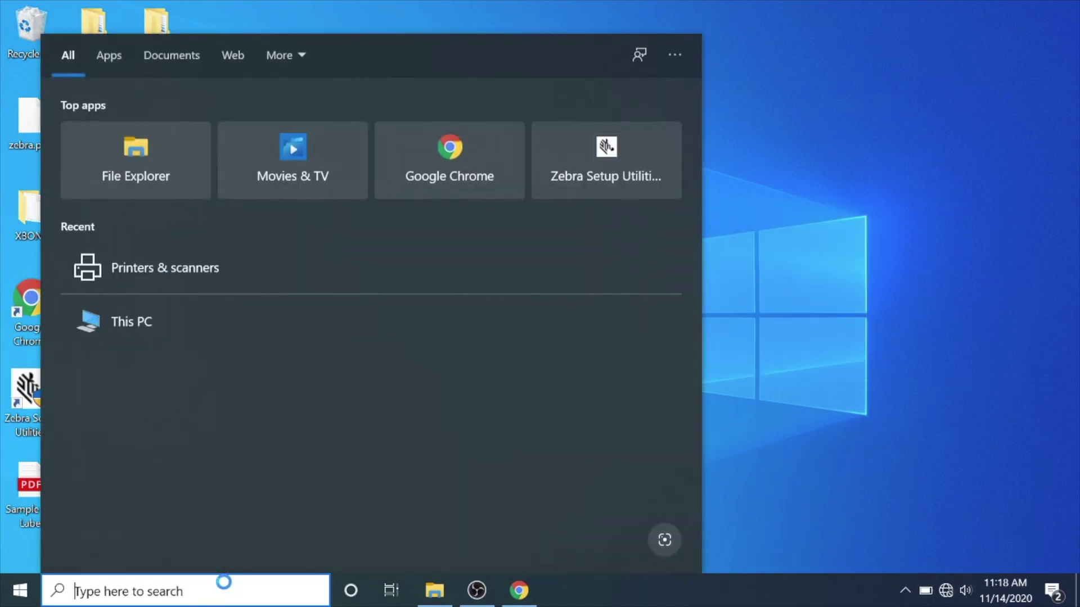
pyautogui.write('blue')
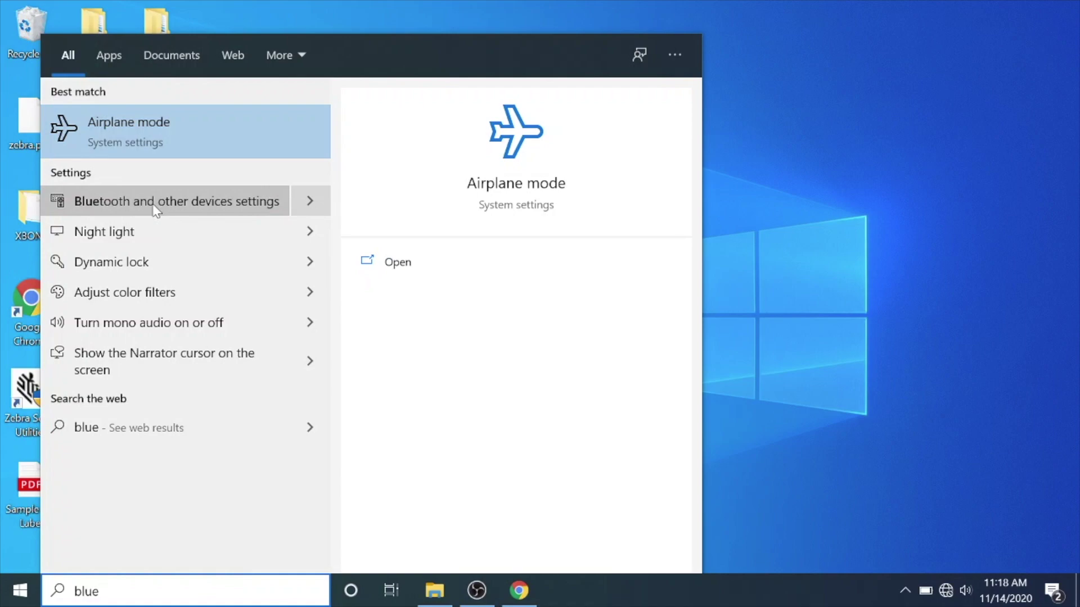
pyautogui.click(89, 201)
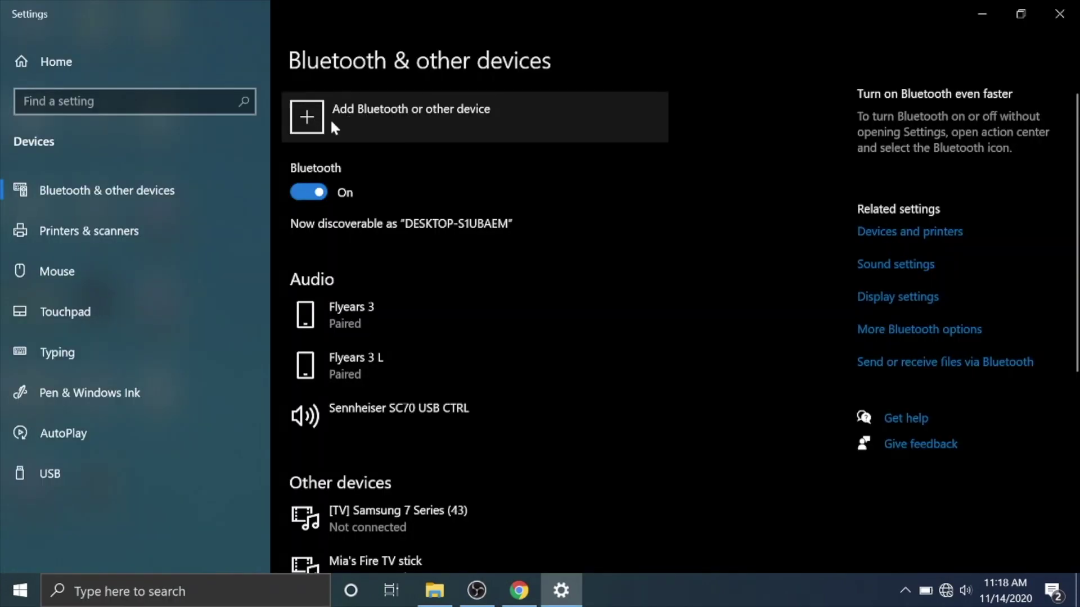
pyautogui.click(334, 127)
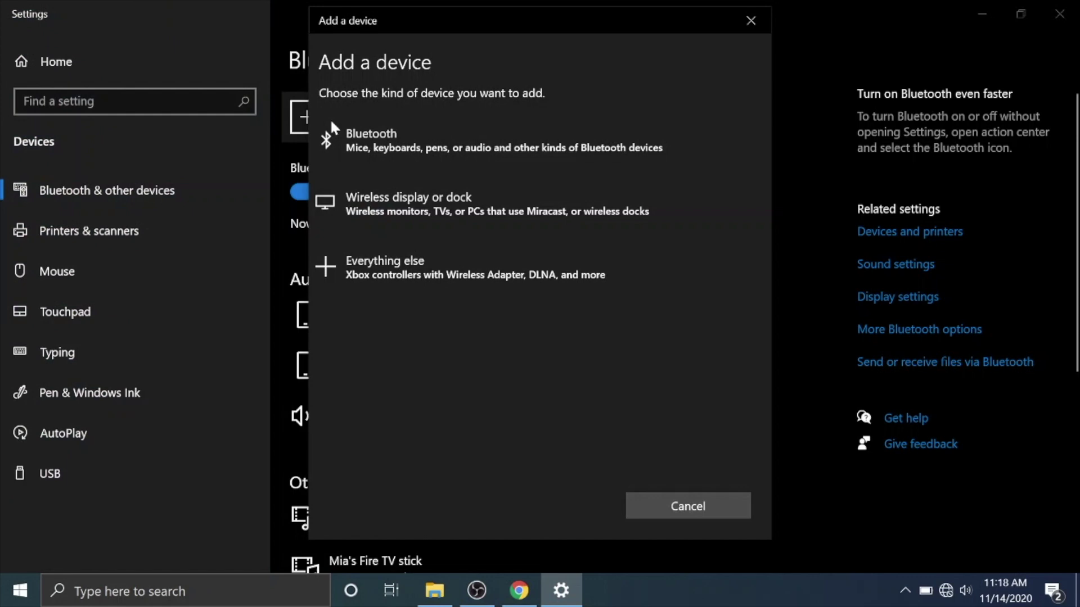
pyautogui.click(403, 148)
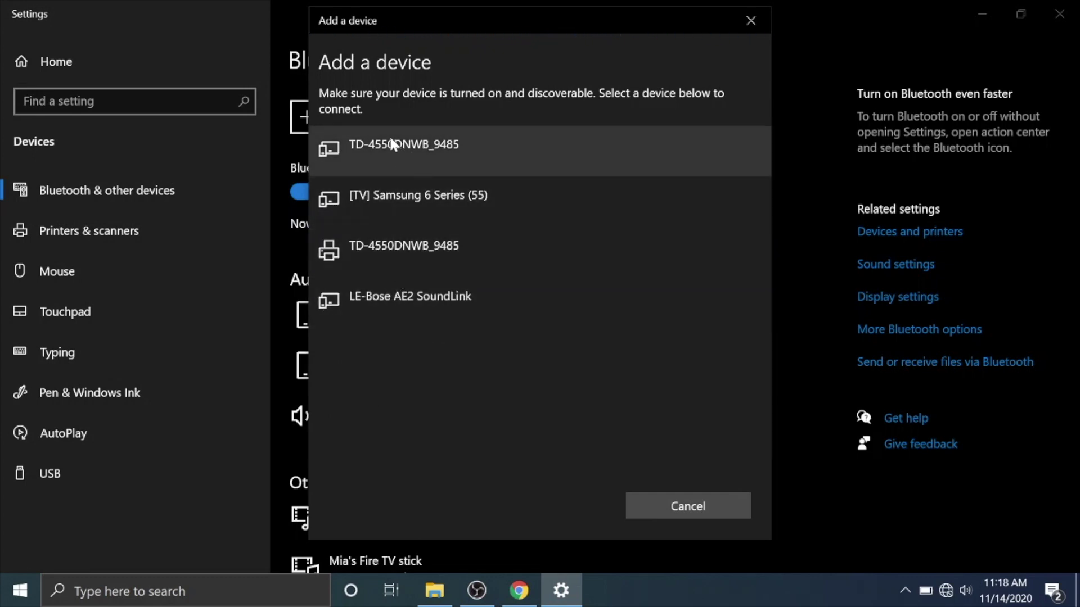
pyautogui.click(392, 244)
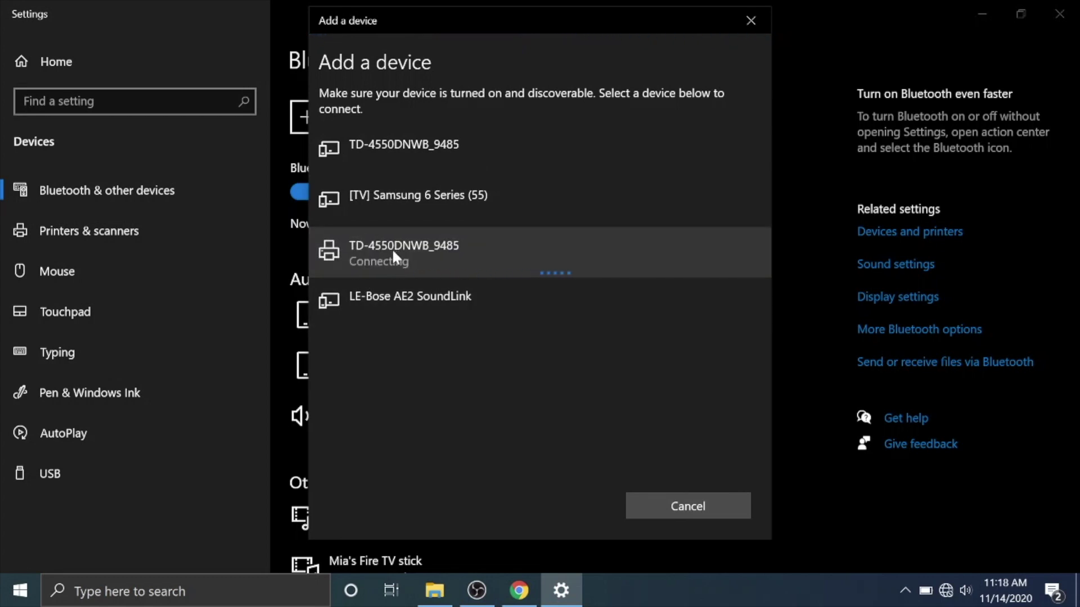
pyautogui.click(379, 351)
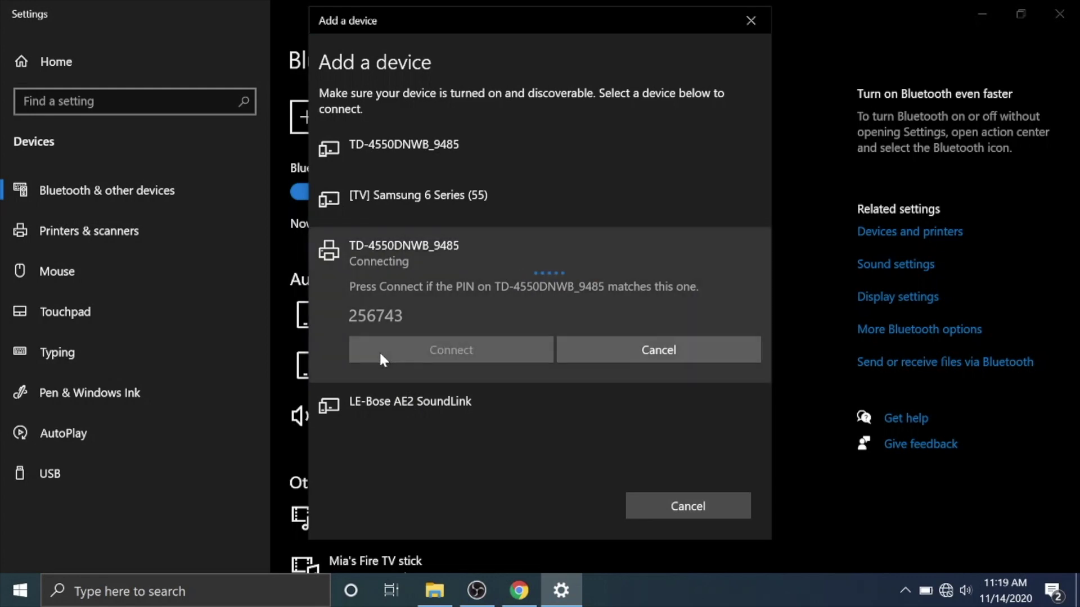
pyautogui.click(682, 509)
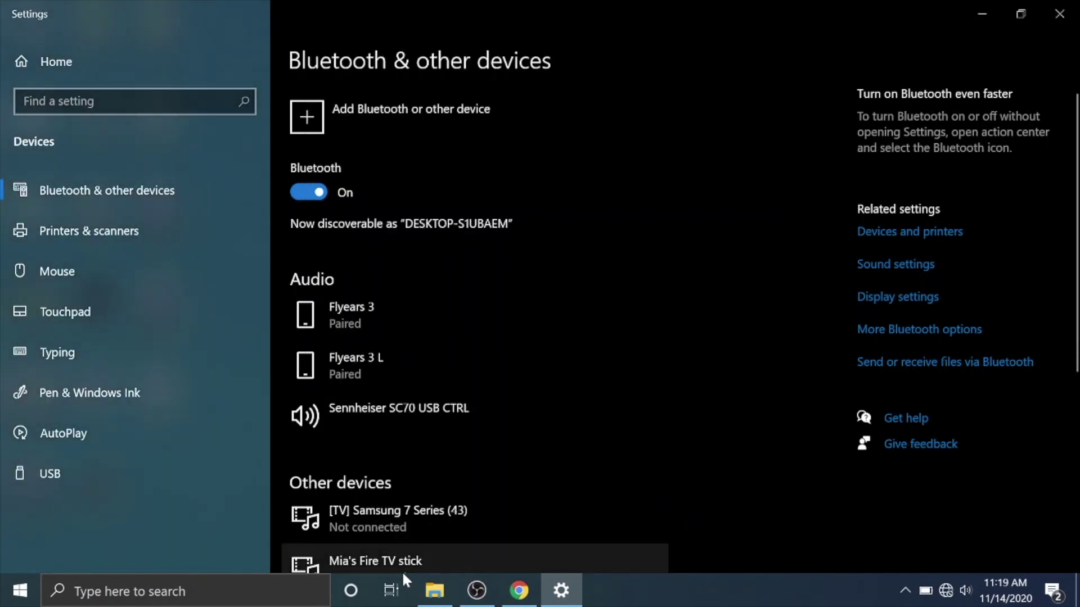
# - Search Windows for 'printer' and open the Printers & scanners settings
pyautogui.moveTo(520, 592)
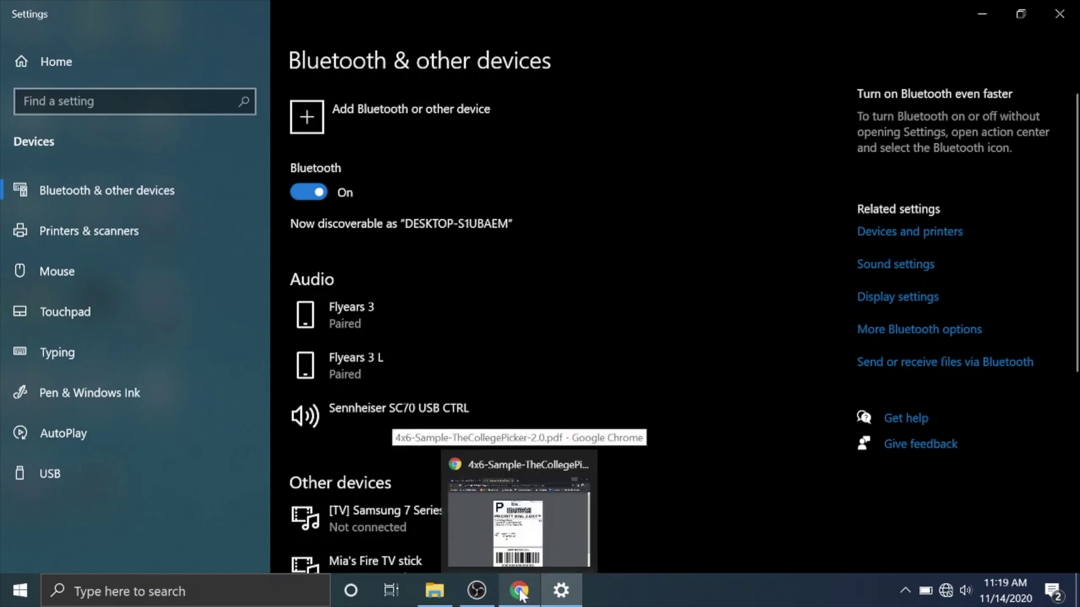
pyautogui.click(163, 592)
pyautogui.write('printer')
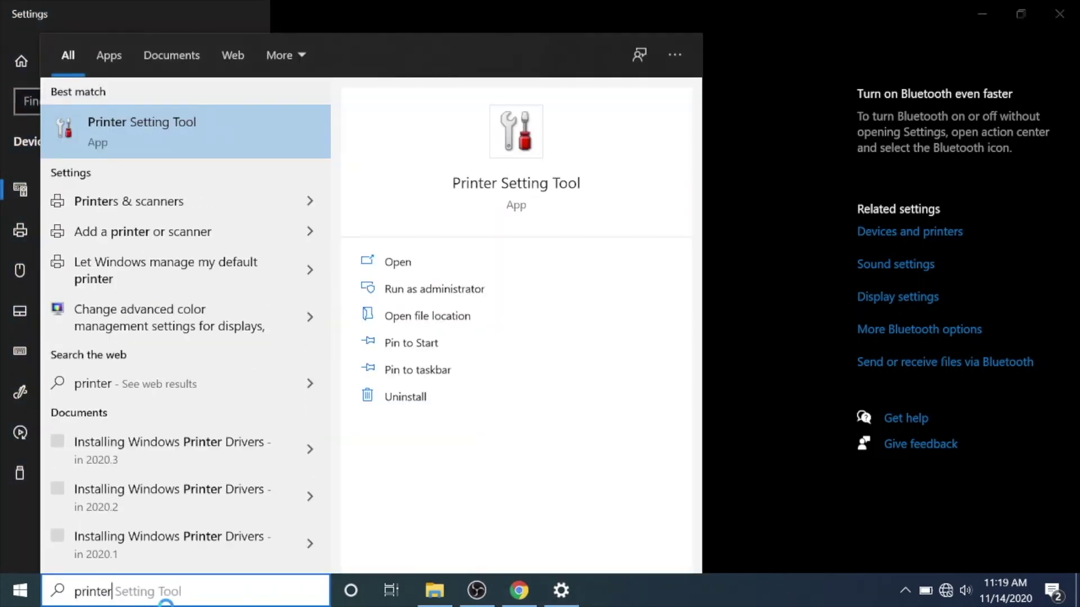
pyautogui.click(147, 191)
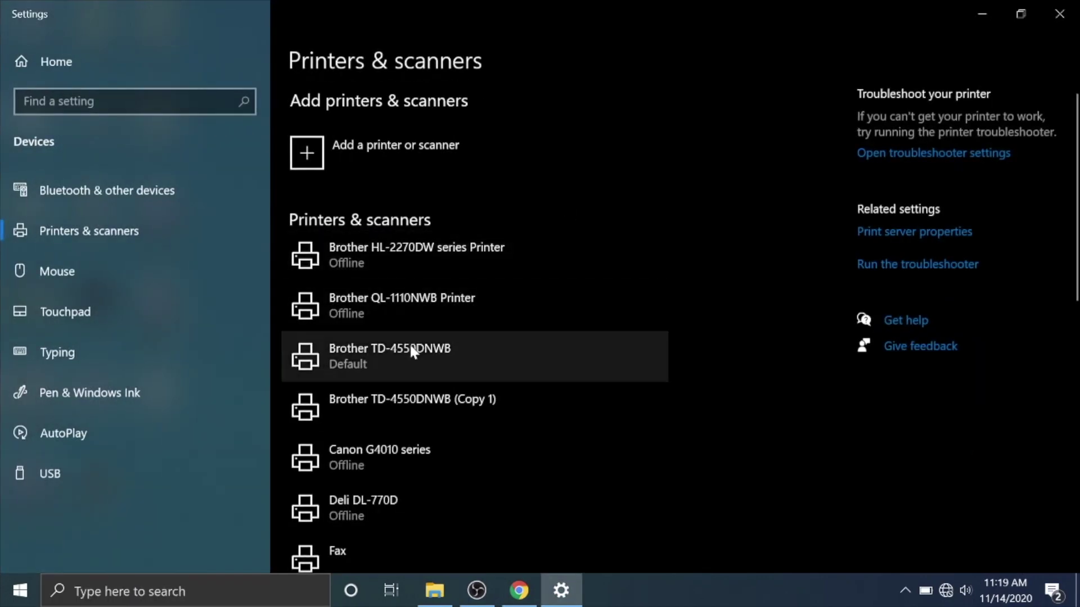
# - Rename the Brother TD-4550DNWB (Copy 1) printer to Brother TD-4550DNWB BLUETOOTH in its properties
pyautogui.click(471, 404)
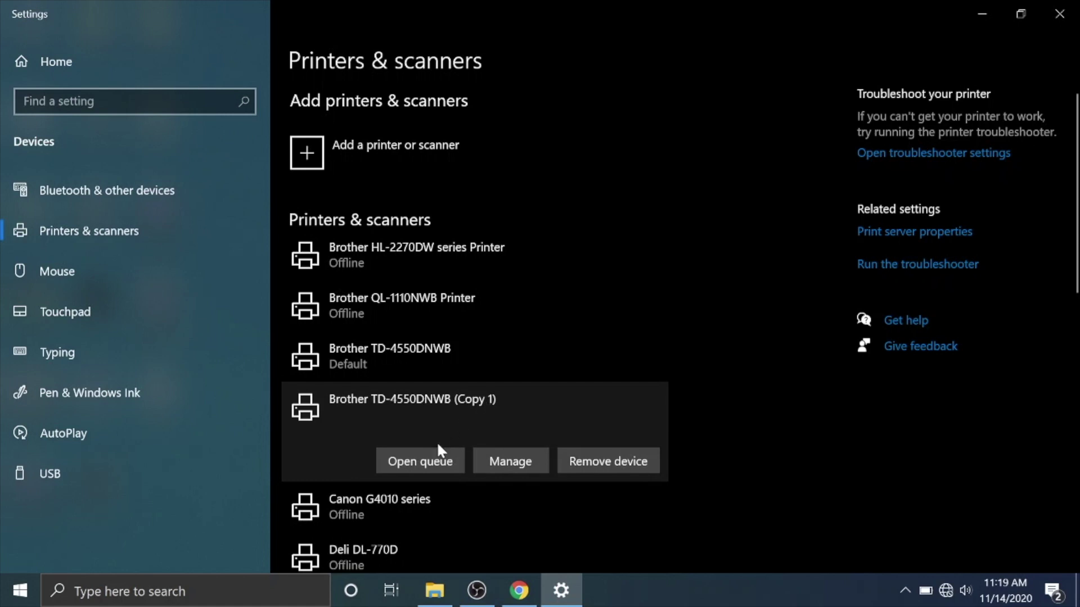
pyautogui.click(487, 462)
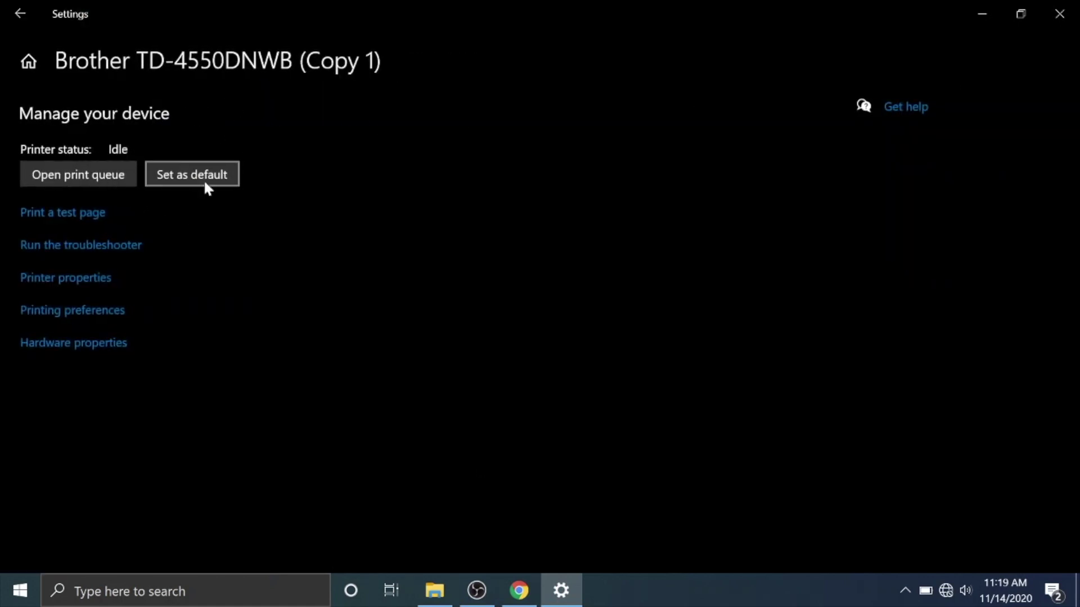
pyautogui.click(61, 281)
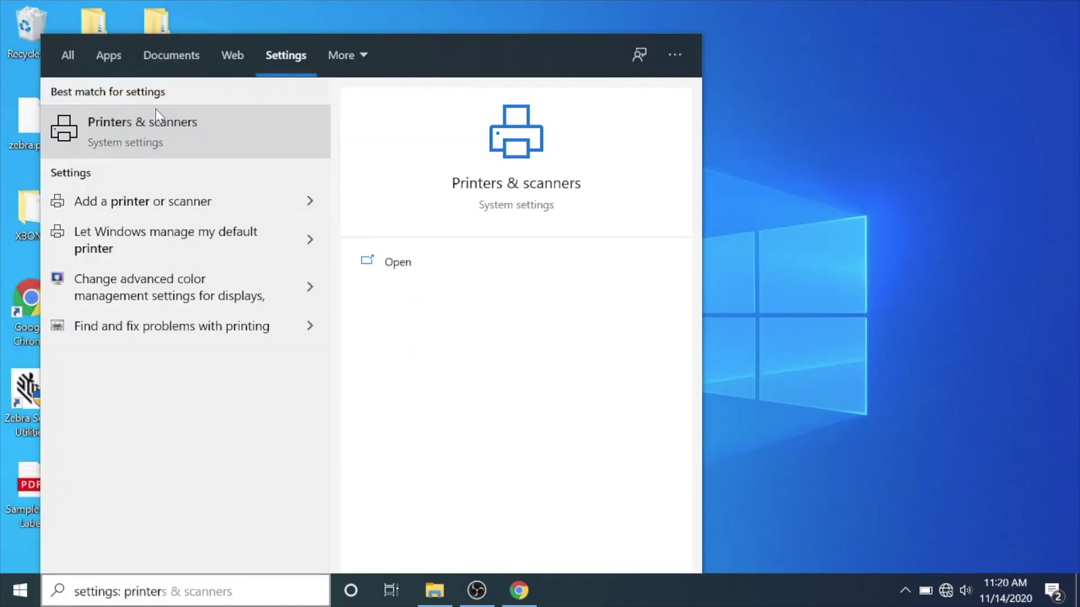
pyautogui.press('Return')
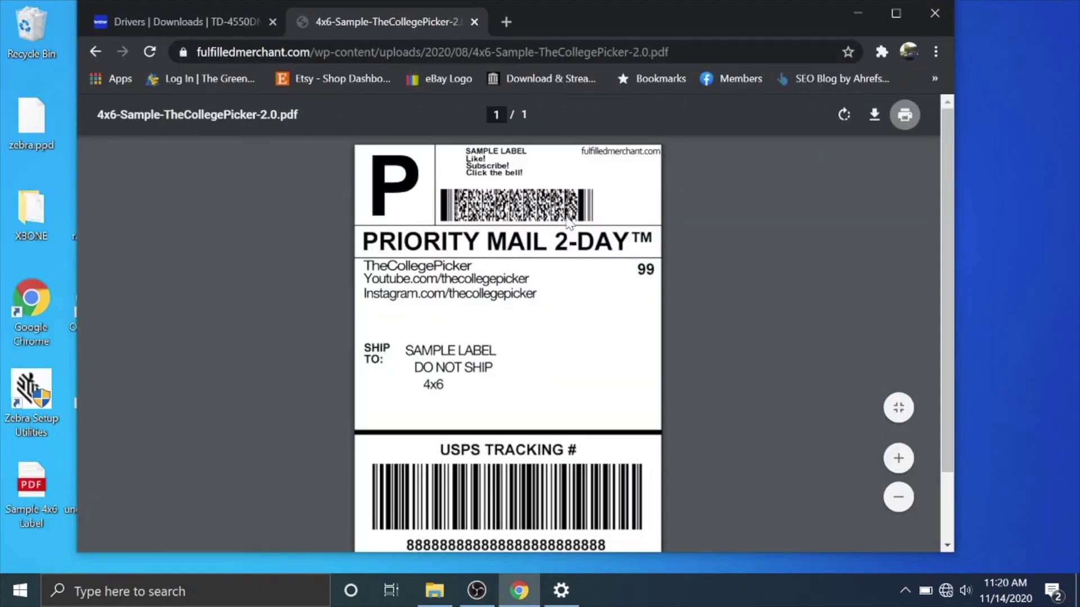
# - Print the 4x6 sample label from Chrome to the Brother TD-4550DNWB BLUETOOTH destination
pyautogui.click(903, 115)
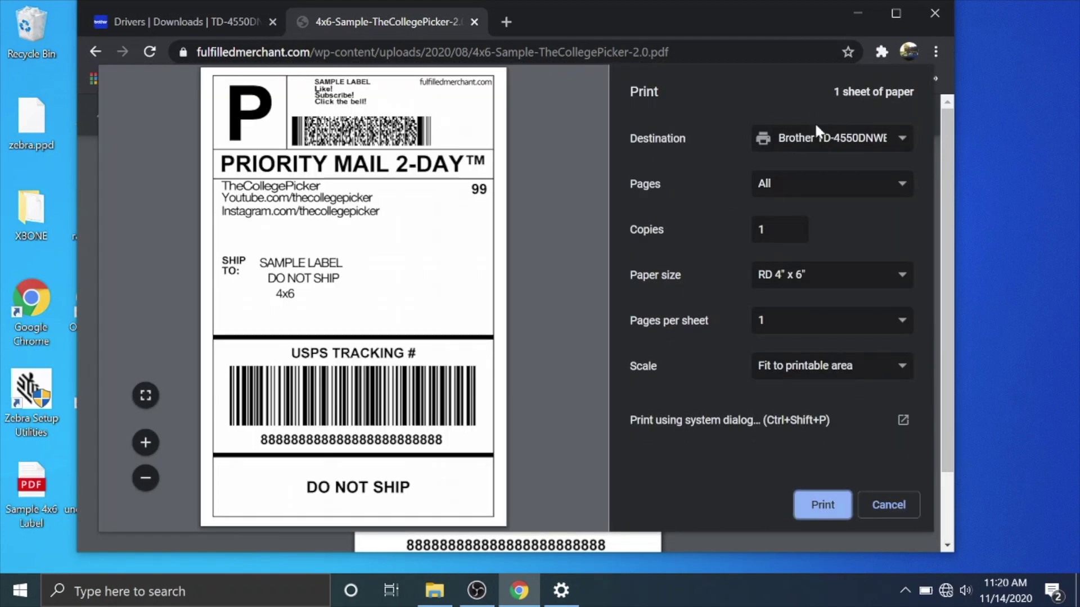
pyautogui.click(803, 148)
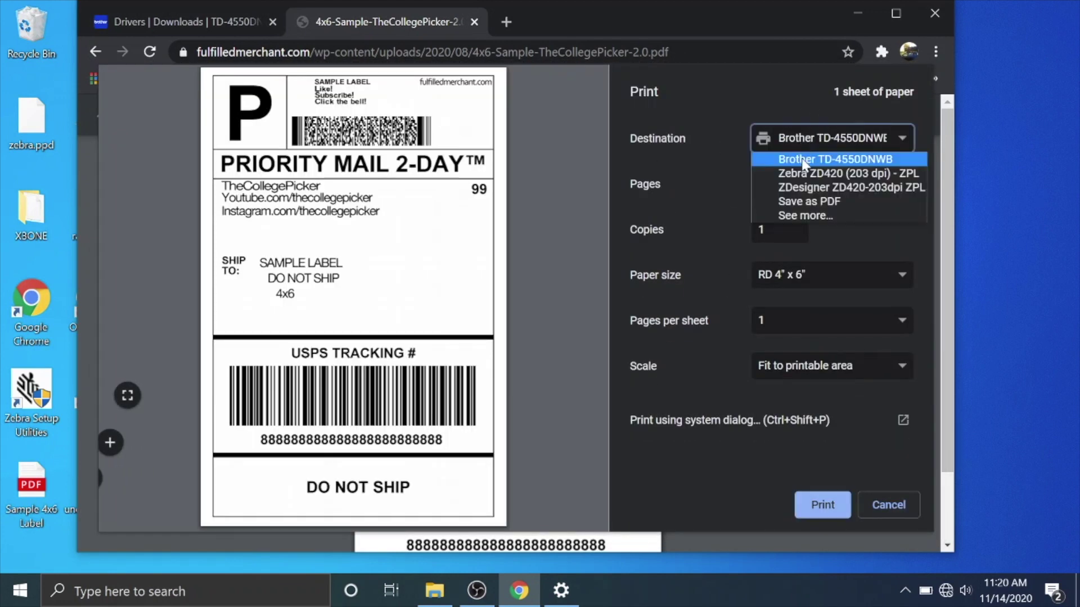
pyautogui.click(793, 220)
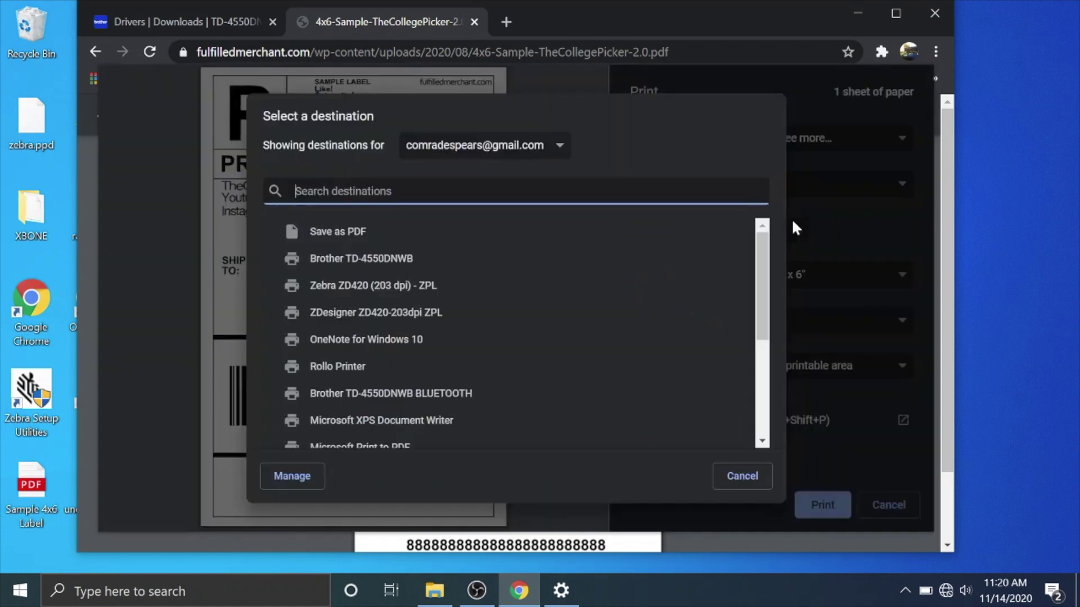
pyautogui.click(404, 392)
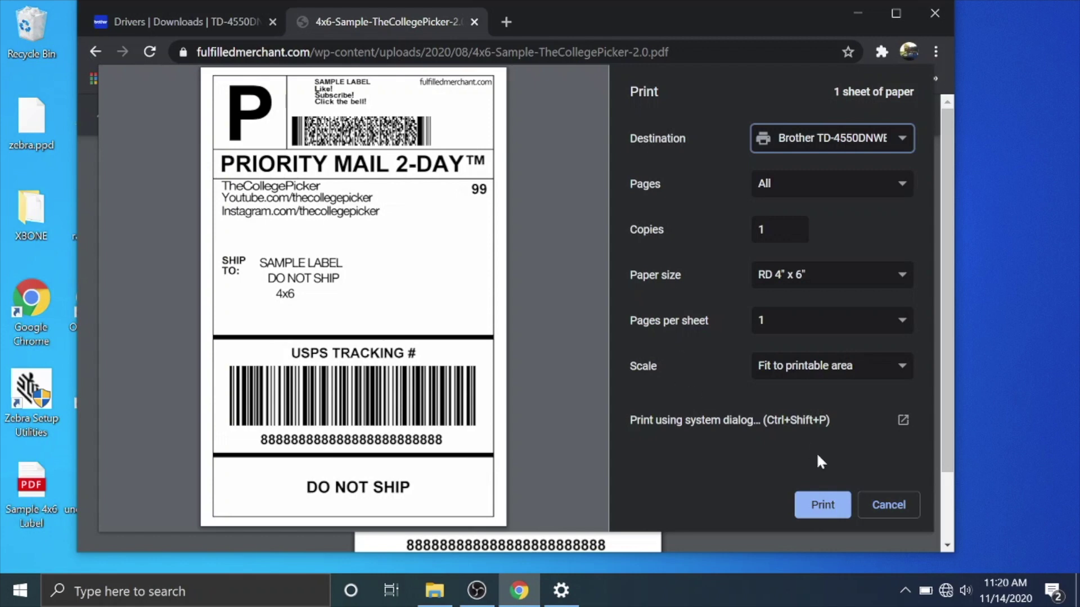
pyautogui.click(821, 505)
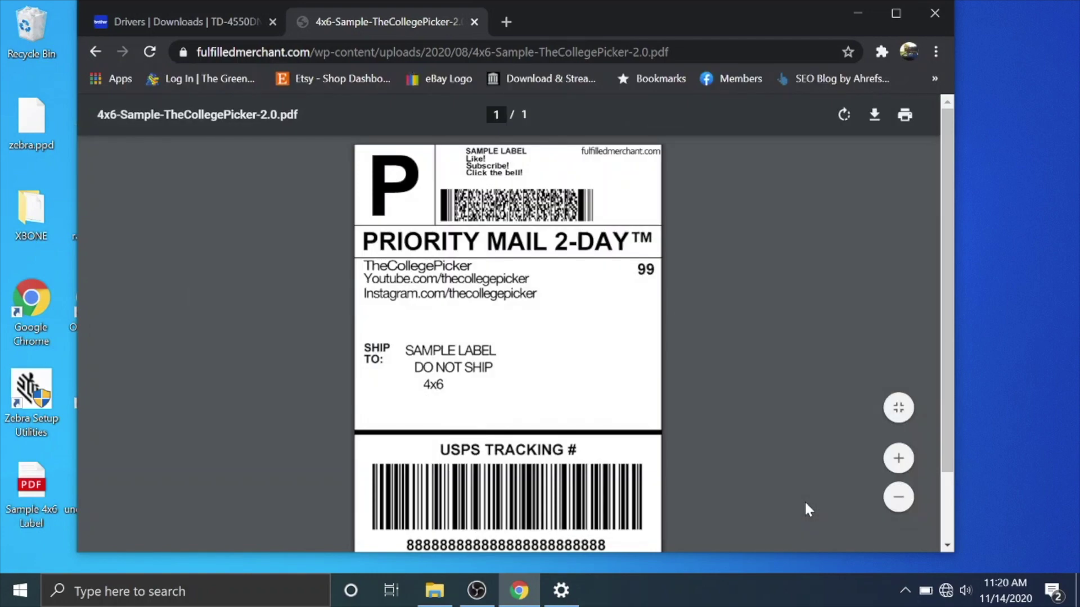